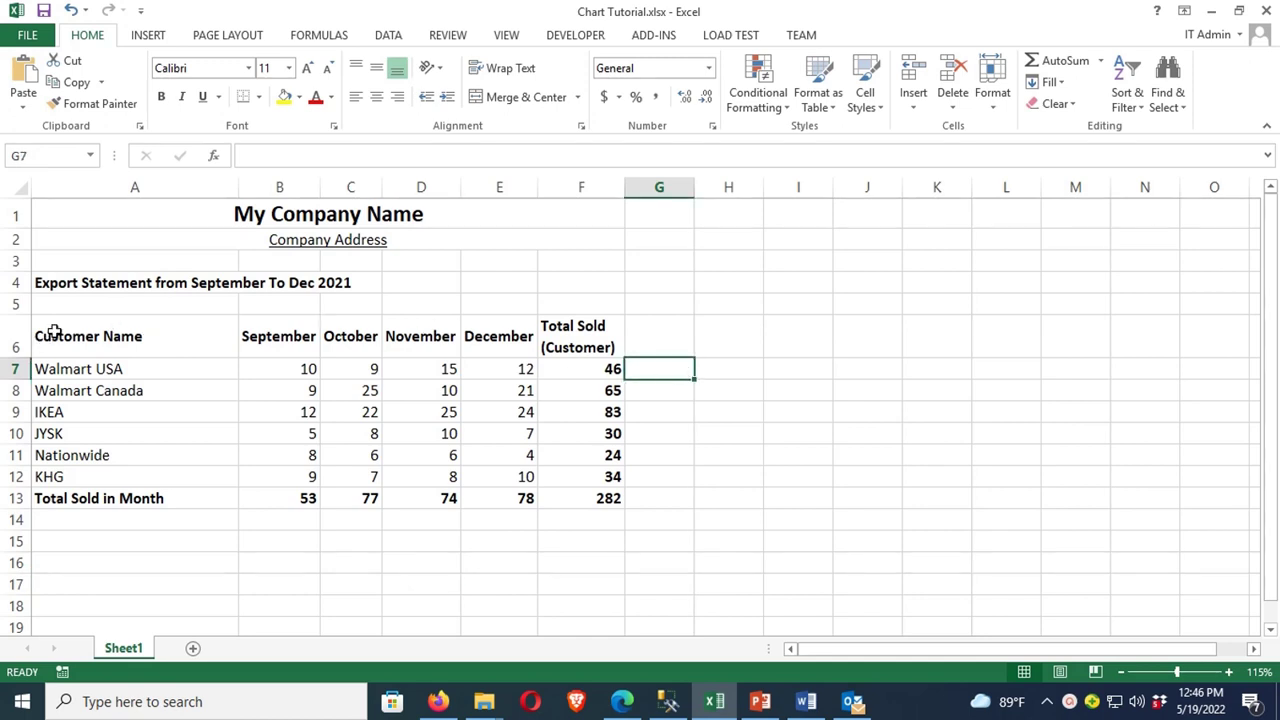
Step: Select range A6:E12, covering the customer names and their September–December sales figures
drag(54, 334, 507, 480)
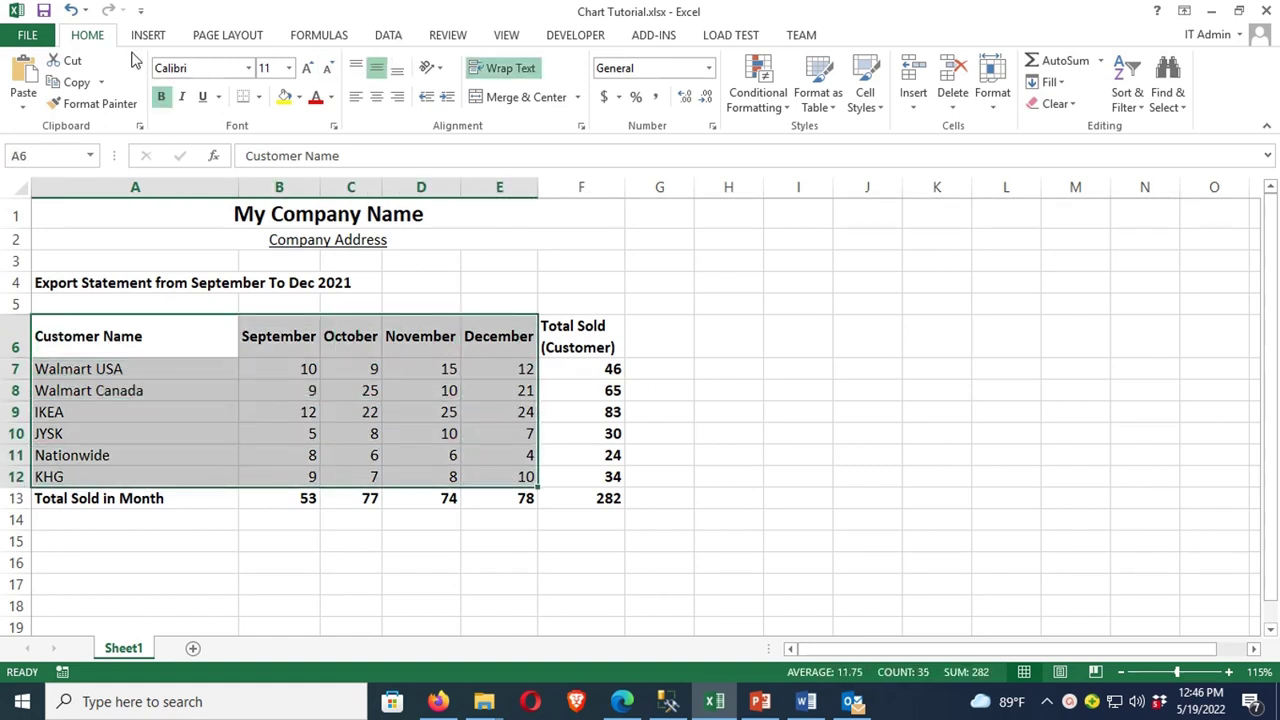
click(684, 372)
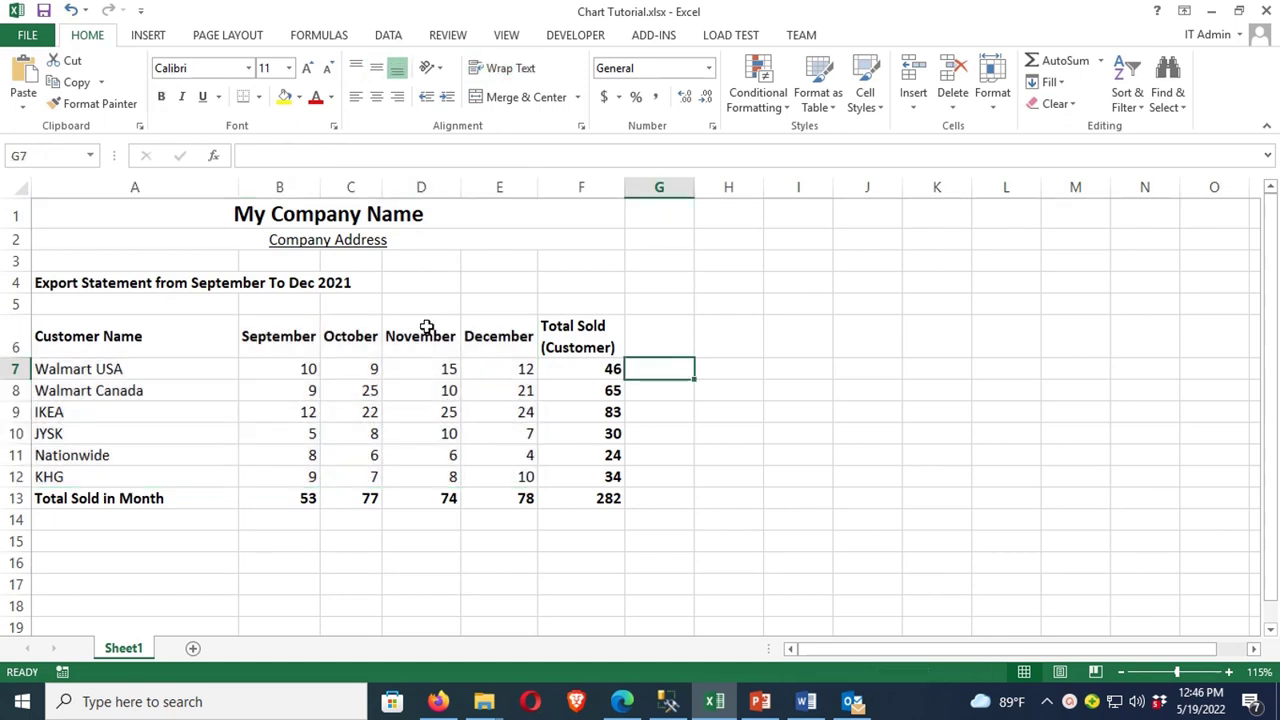
drag(55, 333, 507, 480)
click(147, 38)
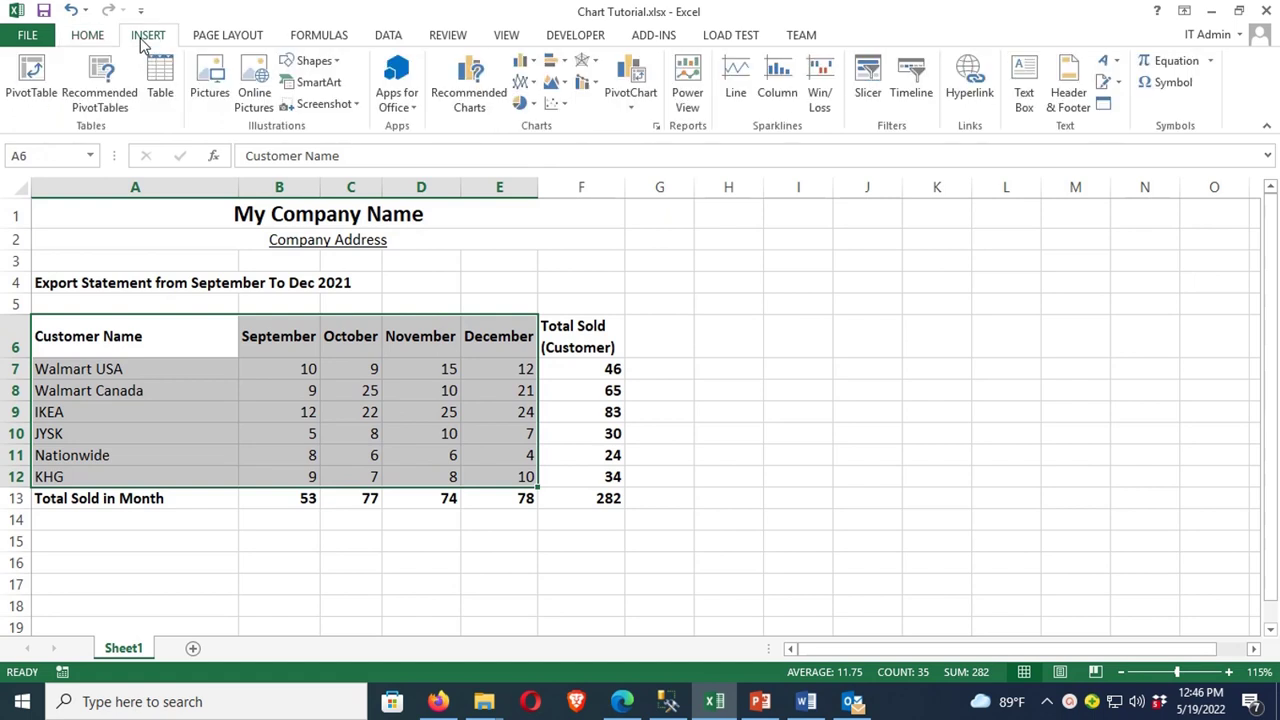
click(530, 105)
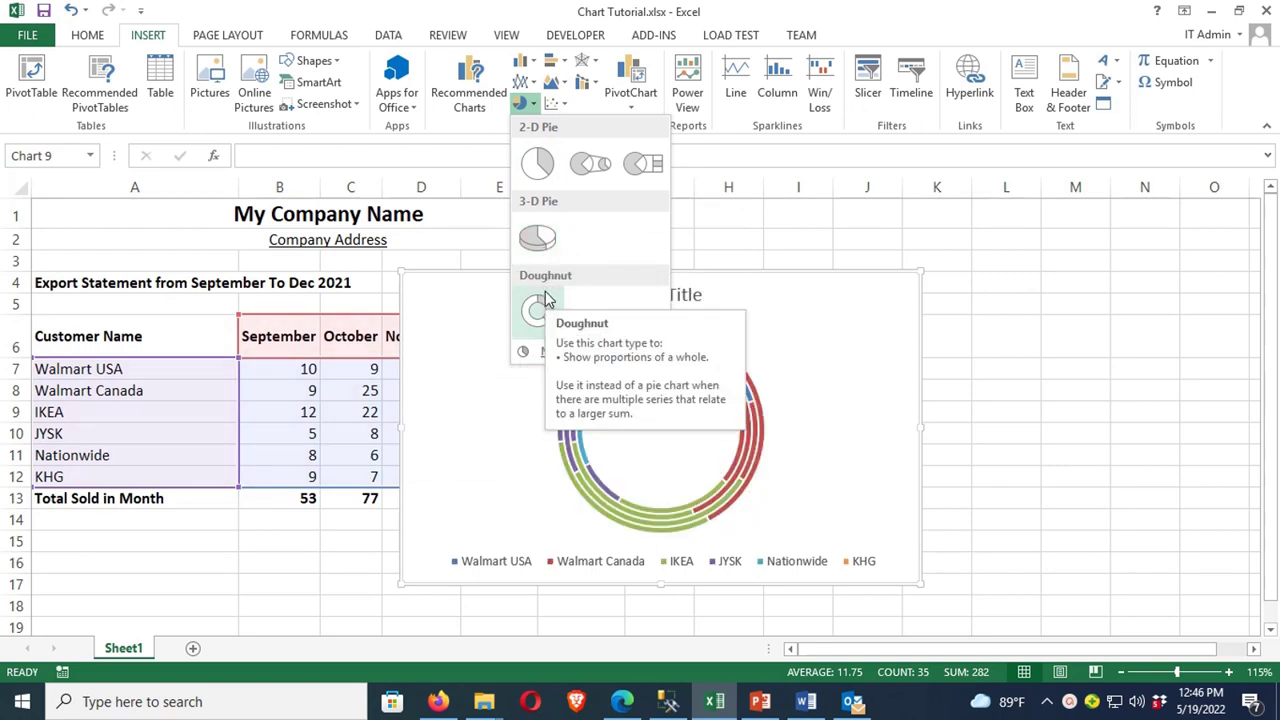
click(538, 165)
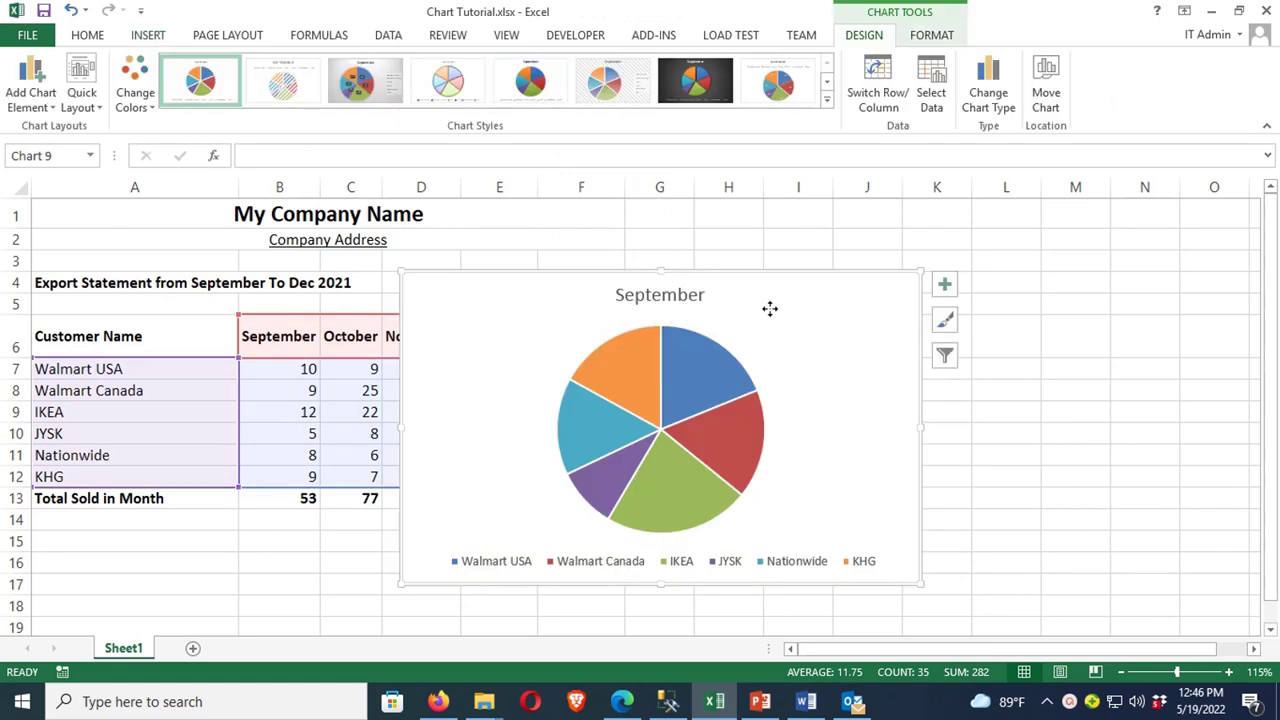
drag(769, 308, 947, 245)
click(777, 360)
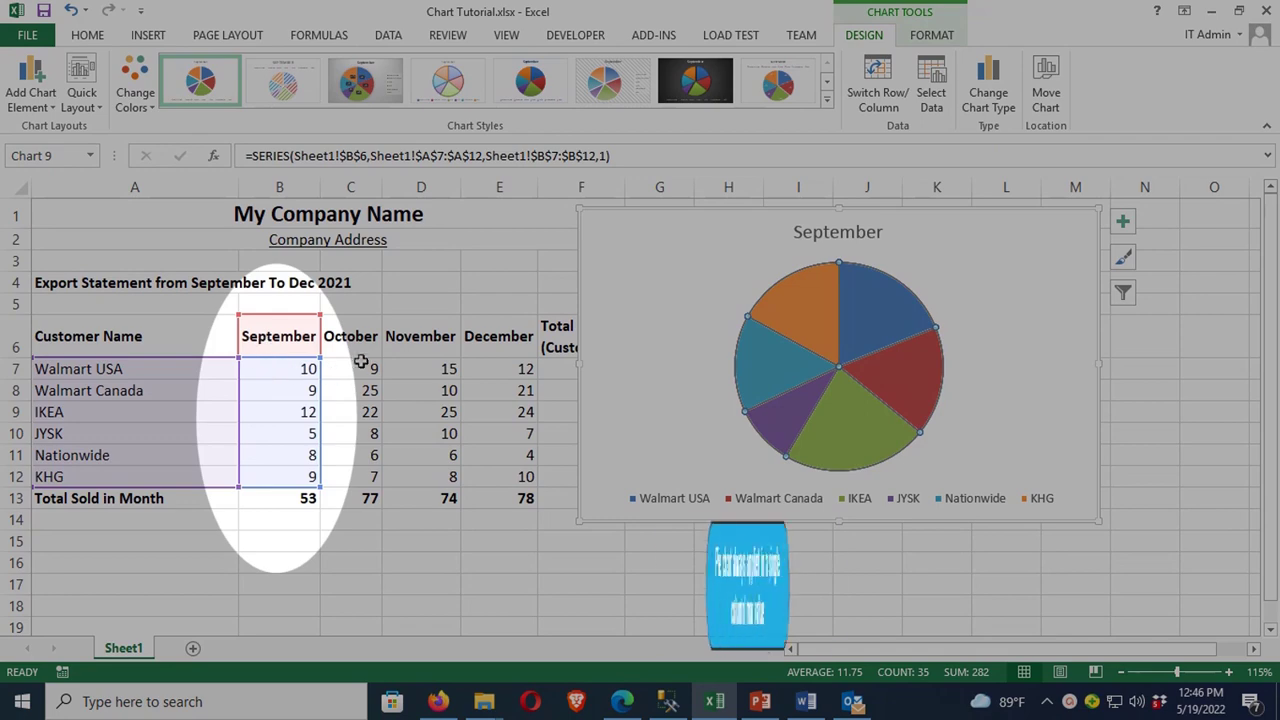
click(613, 340)
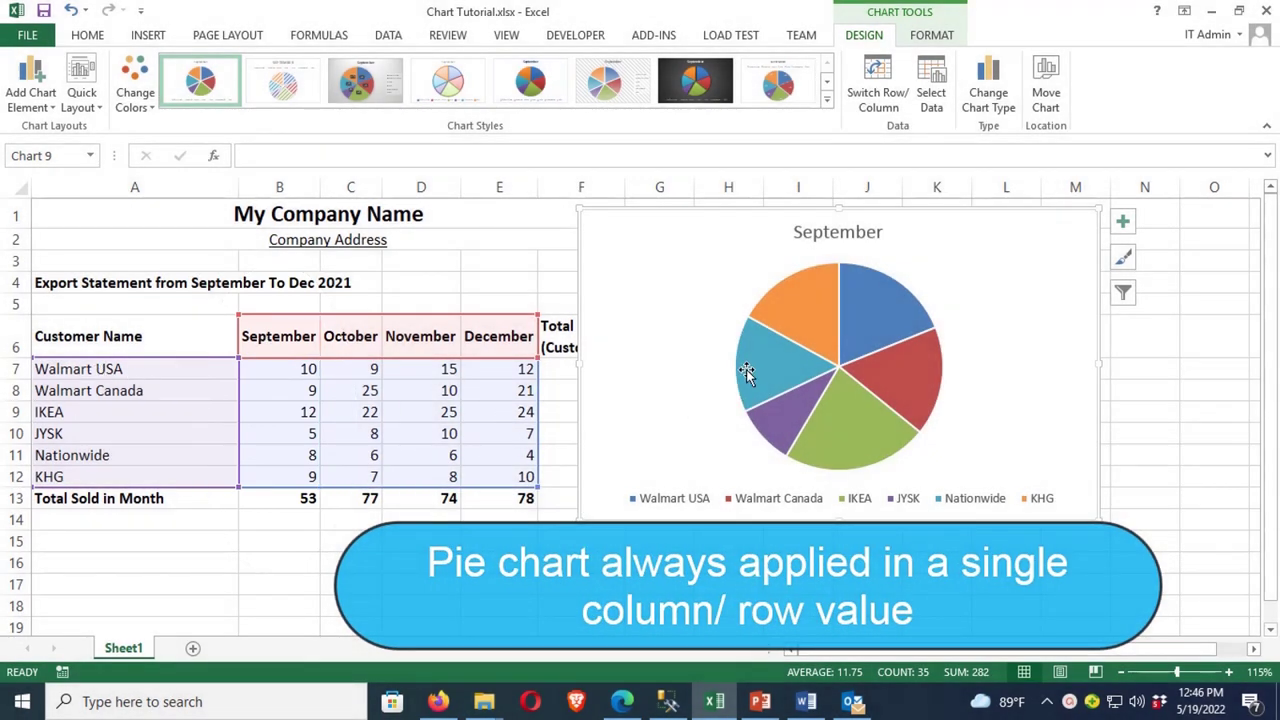
click(750, 368)
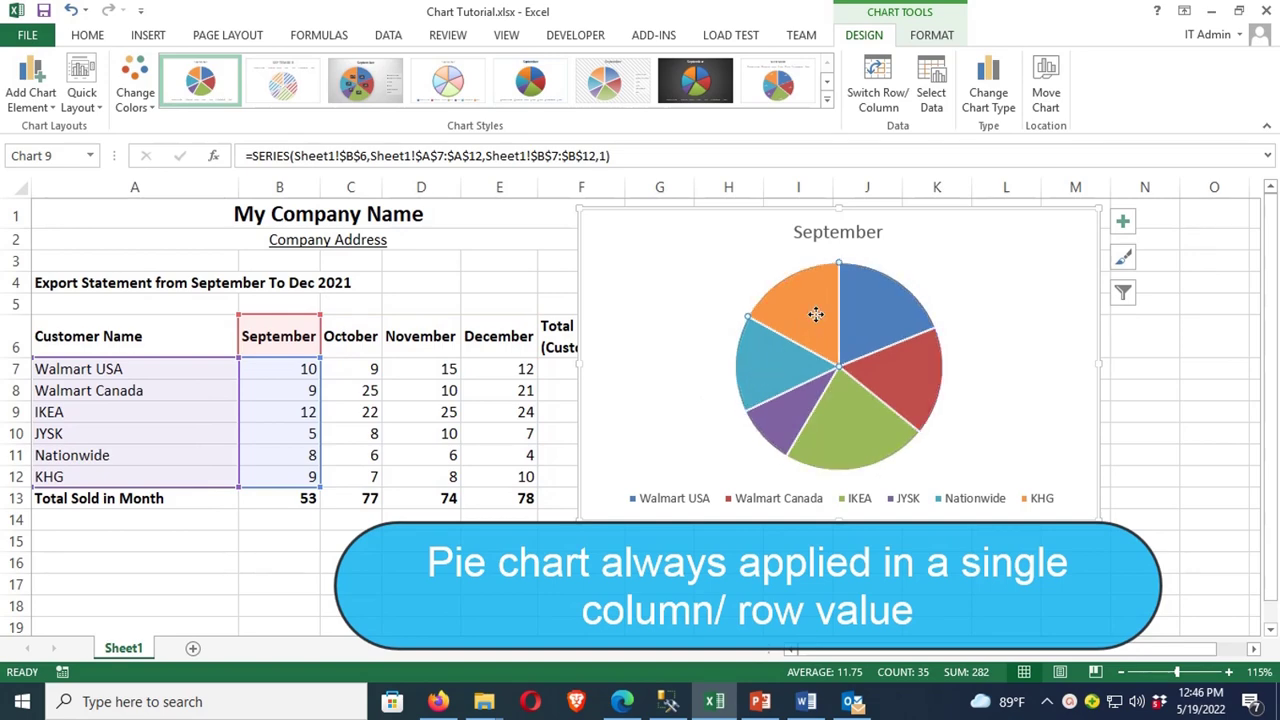
drag(679, 299, 789, 326)
Step: Delete the trial pie chart and enter Month, September, October, November, December in A15:A19
key(Delete)
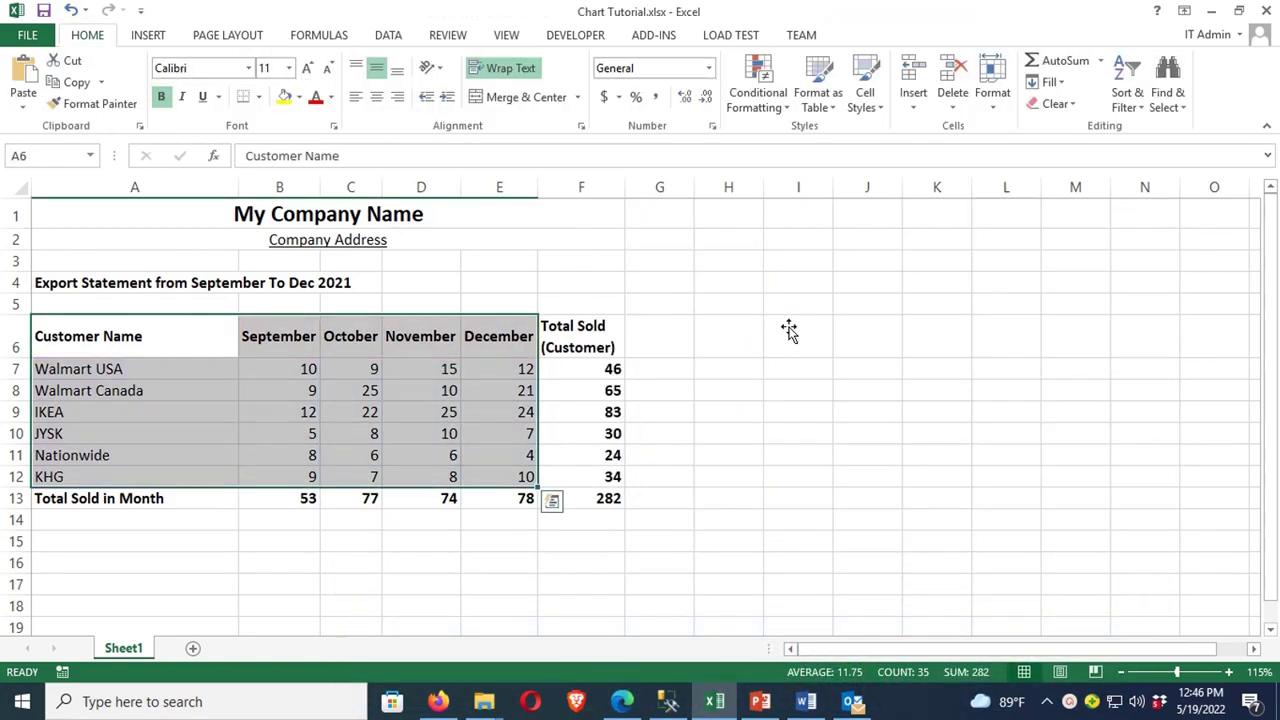
click(136, 549)
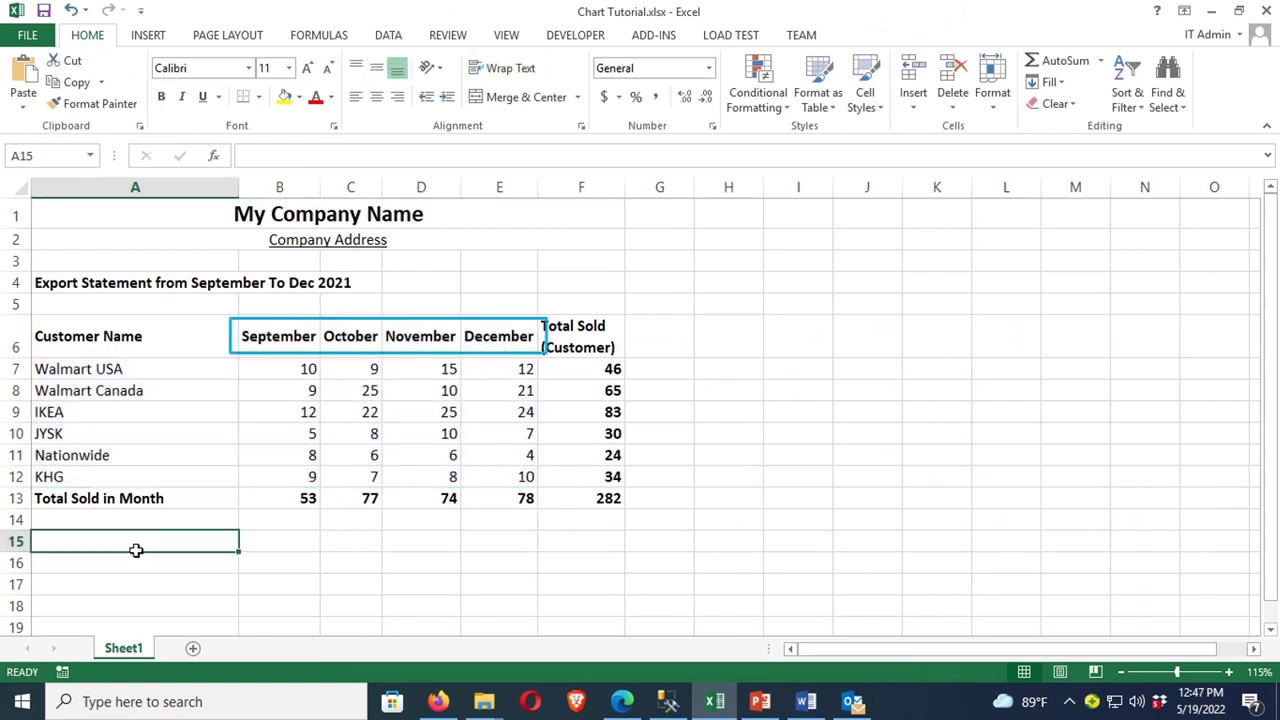
text(Month)
key(Return)
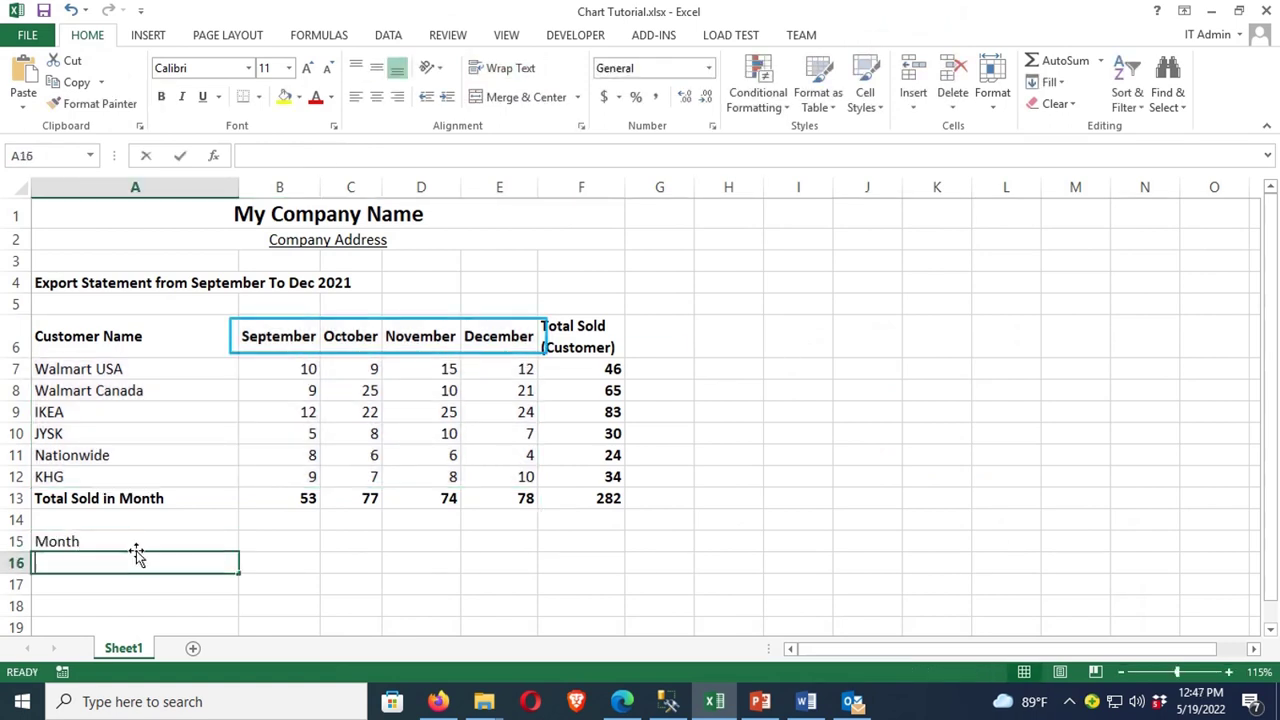
text(September)
key(Return)
text(October)
key(Return)
text(November)
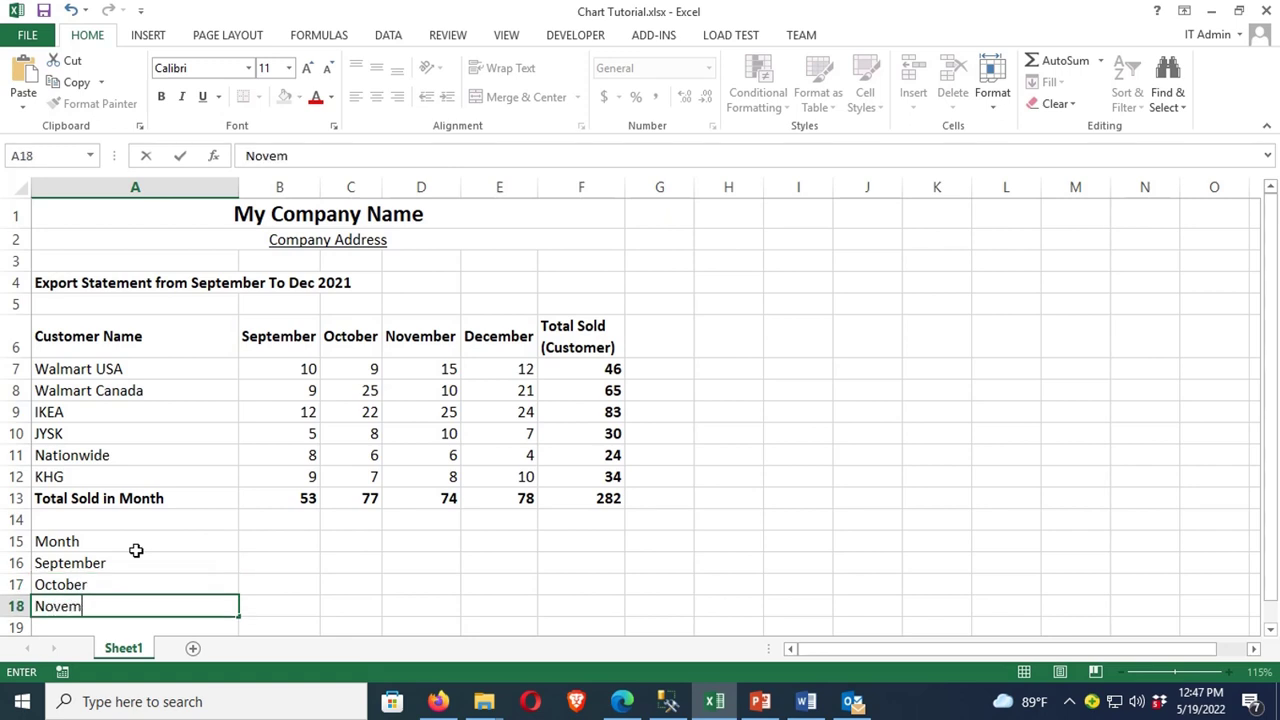
key(Return)
text(December)
Step: Enter Sold in B15, =B13 for September, then totals 77, 74 and 78
click(279, 446)
text(Sold)
key(Return)
text(=)
click(306, 404)
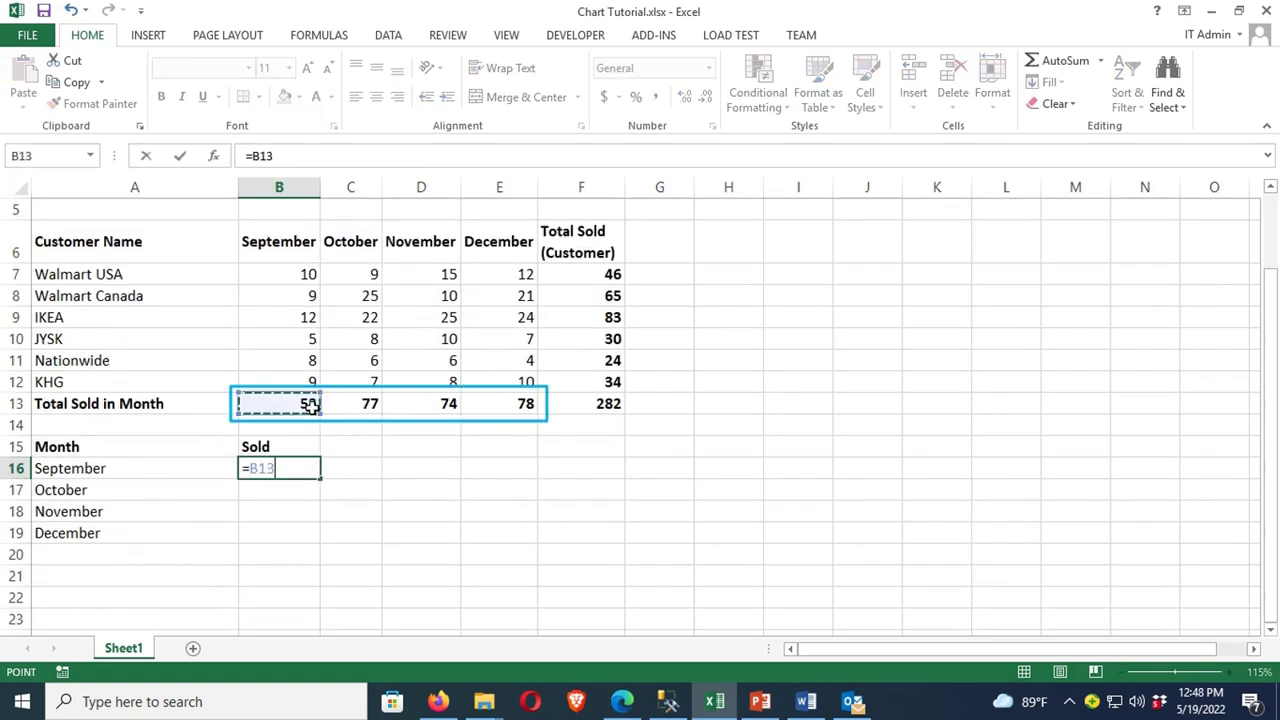
key(Return)
text(77)
key(Return)
text(74)
key(Return)
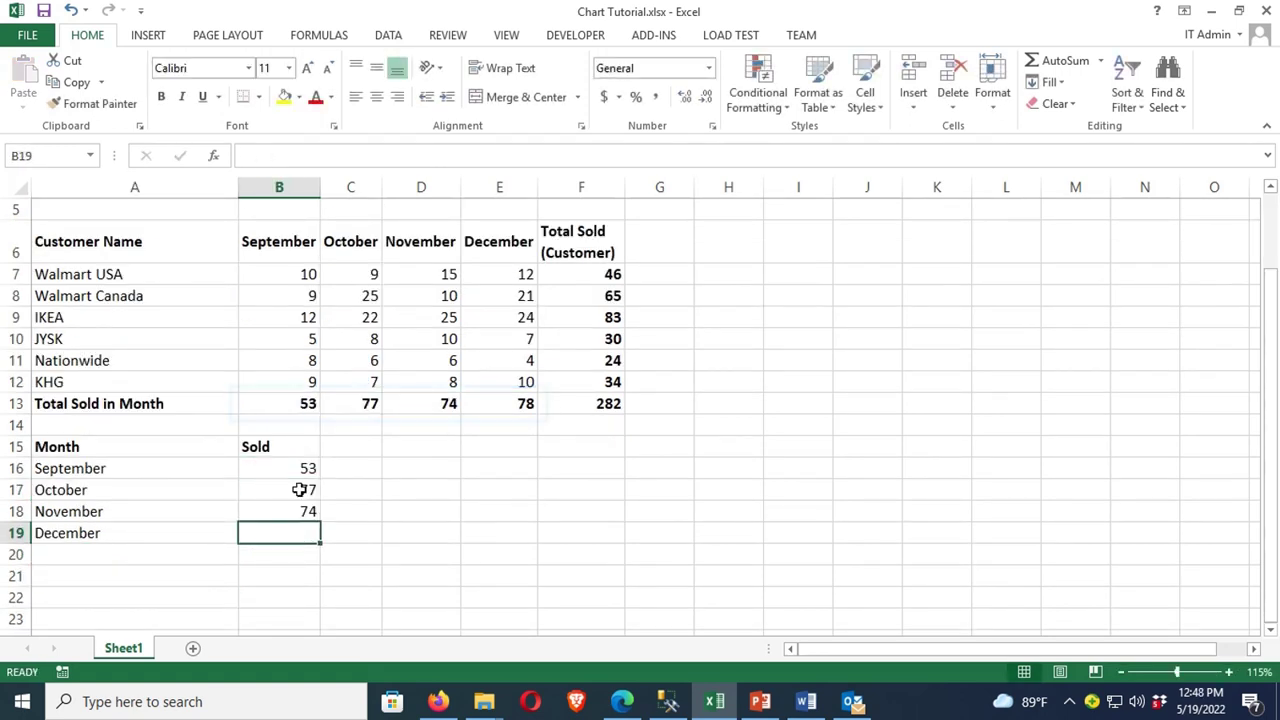
text(78)
key(Return)
click(324, 531)
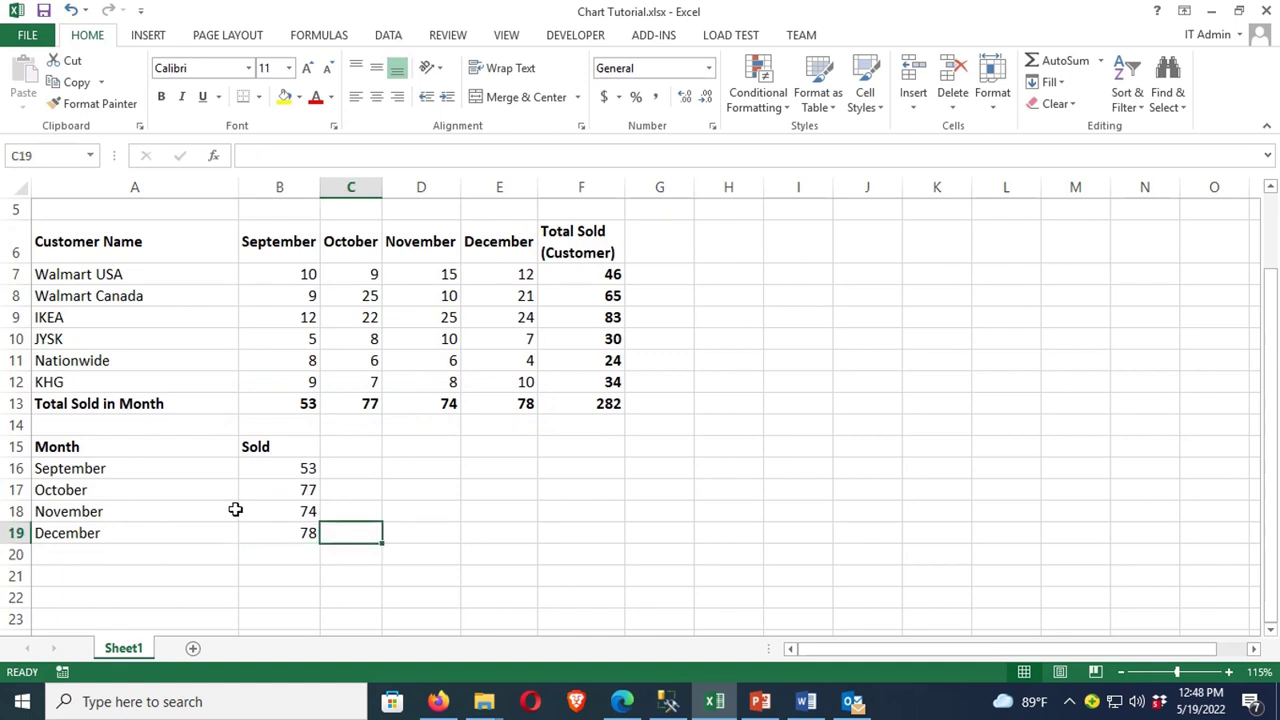
Step: Insert a 2-D pie chart of the Month/Sold summary in A15:B19
drag(108, 452, 300, 531)
click(148, 35)
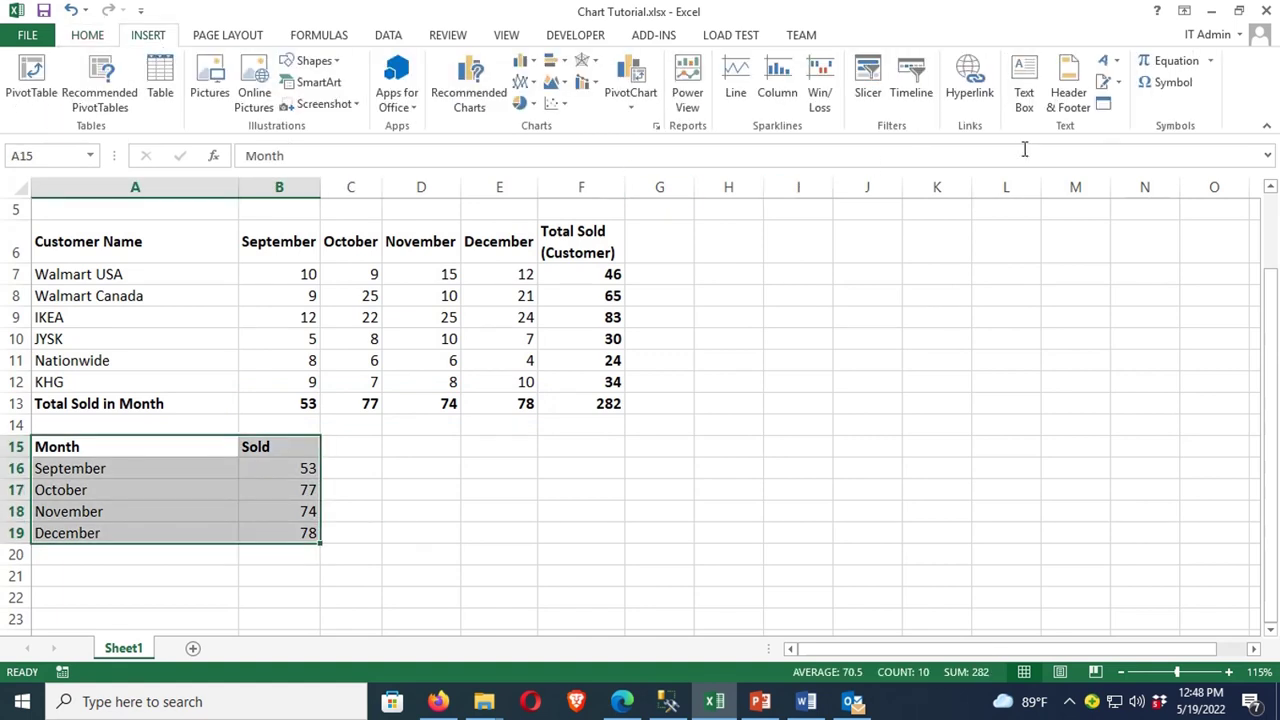
click(524, 103)
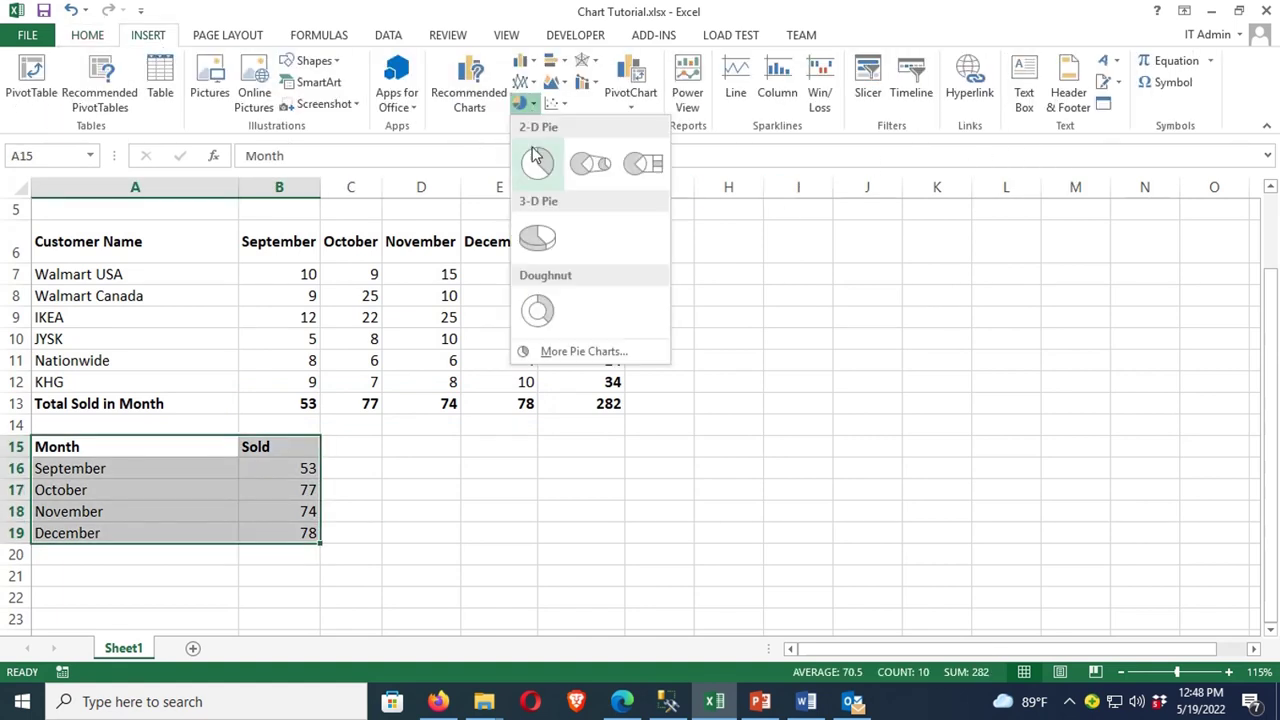
click(535, 161)
Step: Move and resize the pie chart to sit beside the summary table
drag(636, 268, 974, 604)
drag(816, 340, 800, 368)
mouse_move(722, 512)
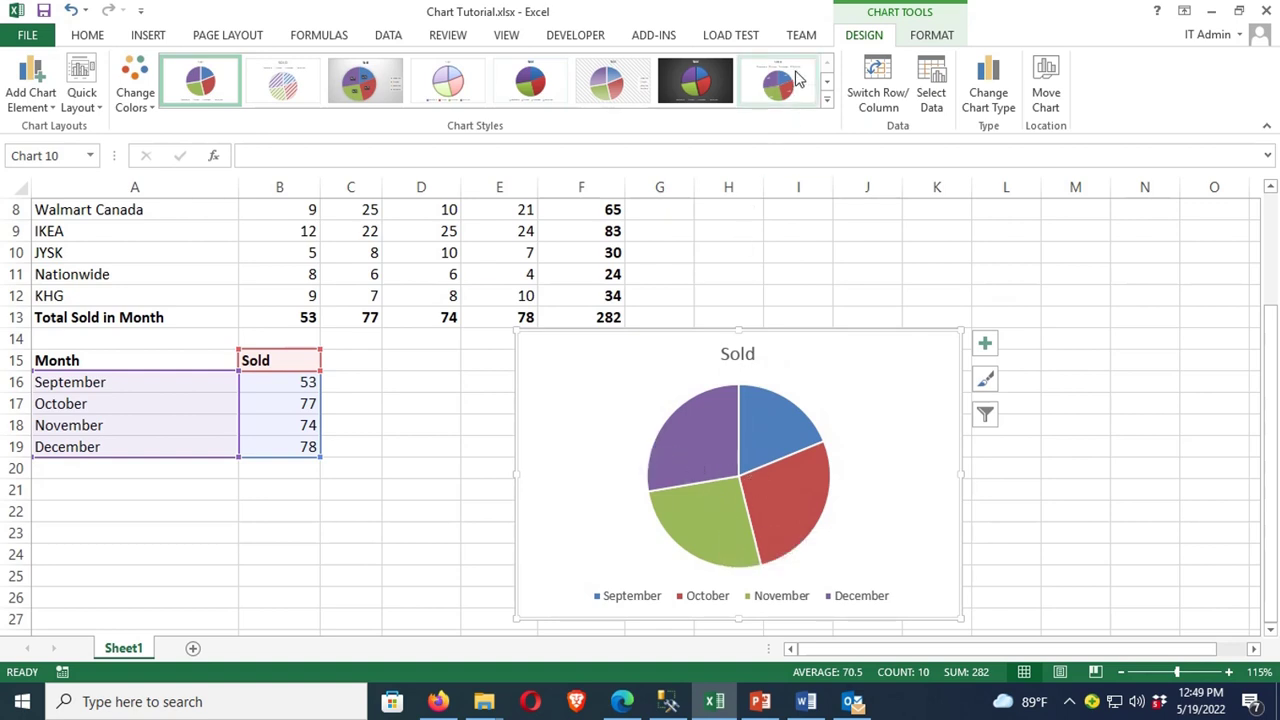
Step: Apply the hatched-background preset from the Chart Styles gallery to the Sold pie
click(752, 96)
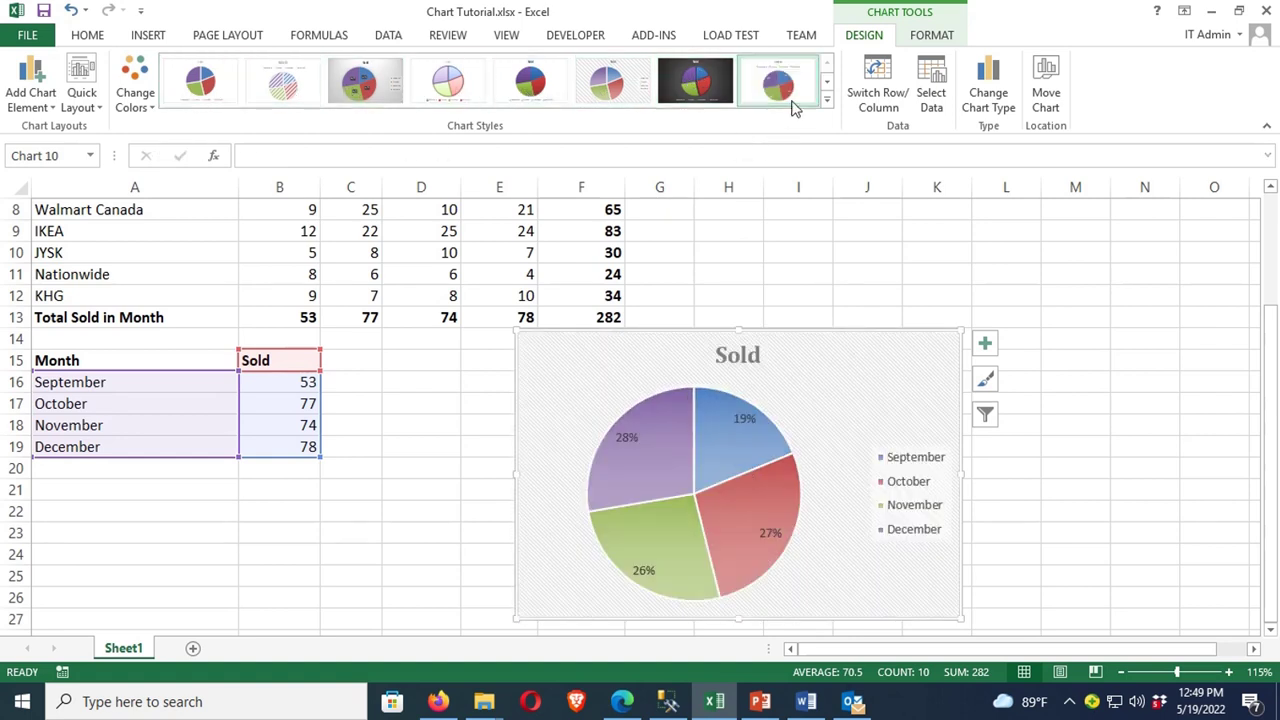
click(827, 100)
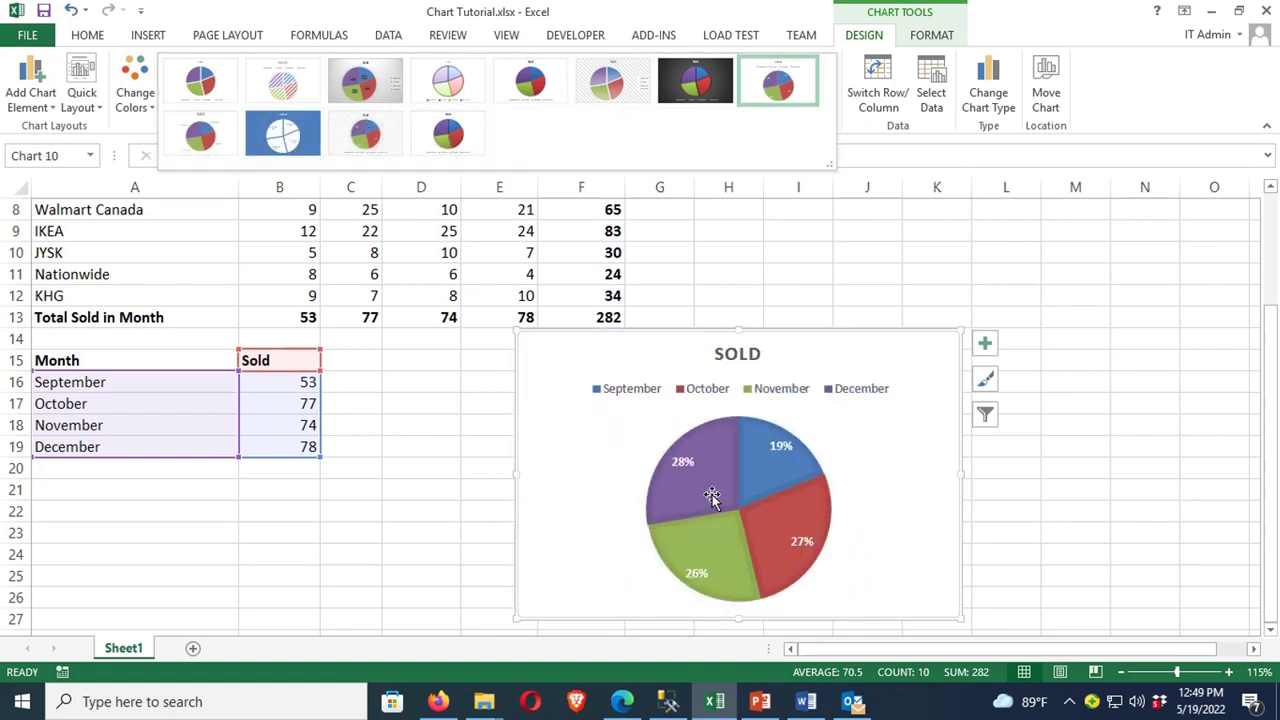
click(610, 85)
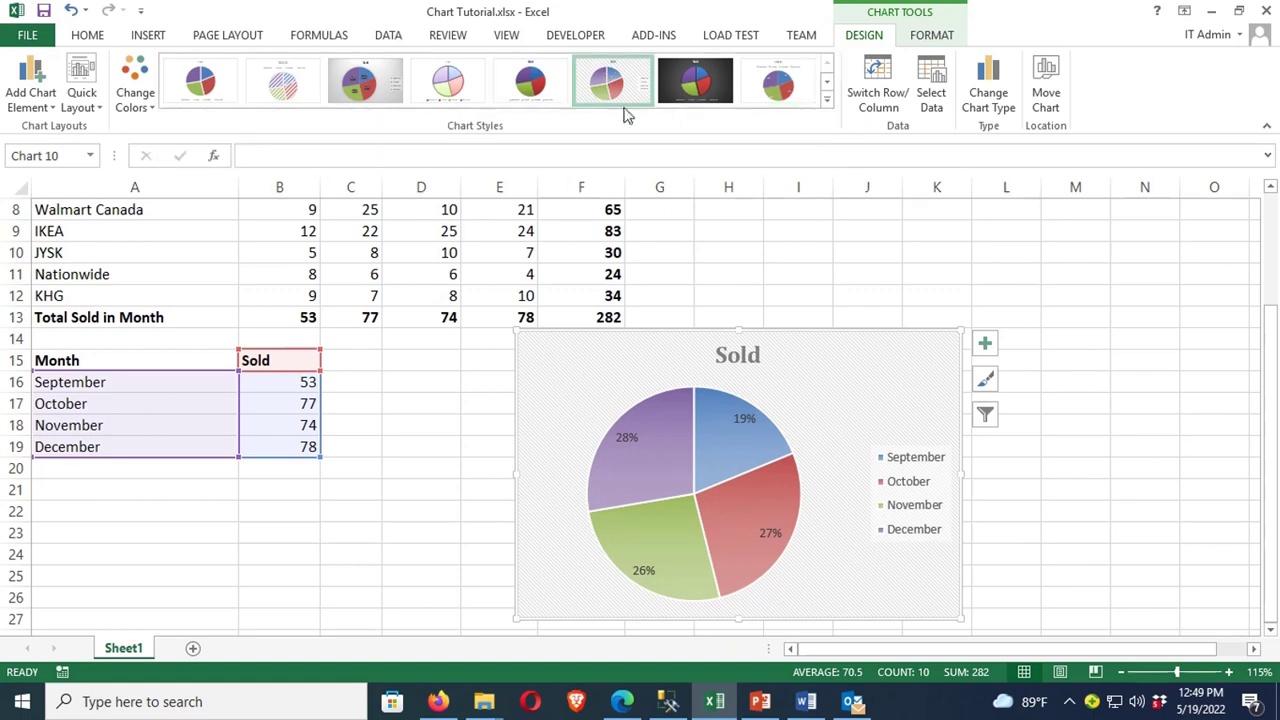
Step: Colour the September slice of the Sold pie green
click(645, 452)
right_click(645, 452)
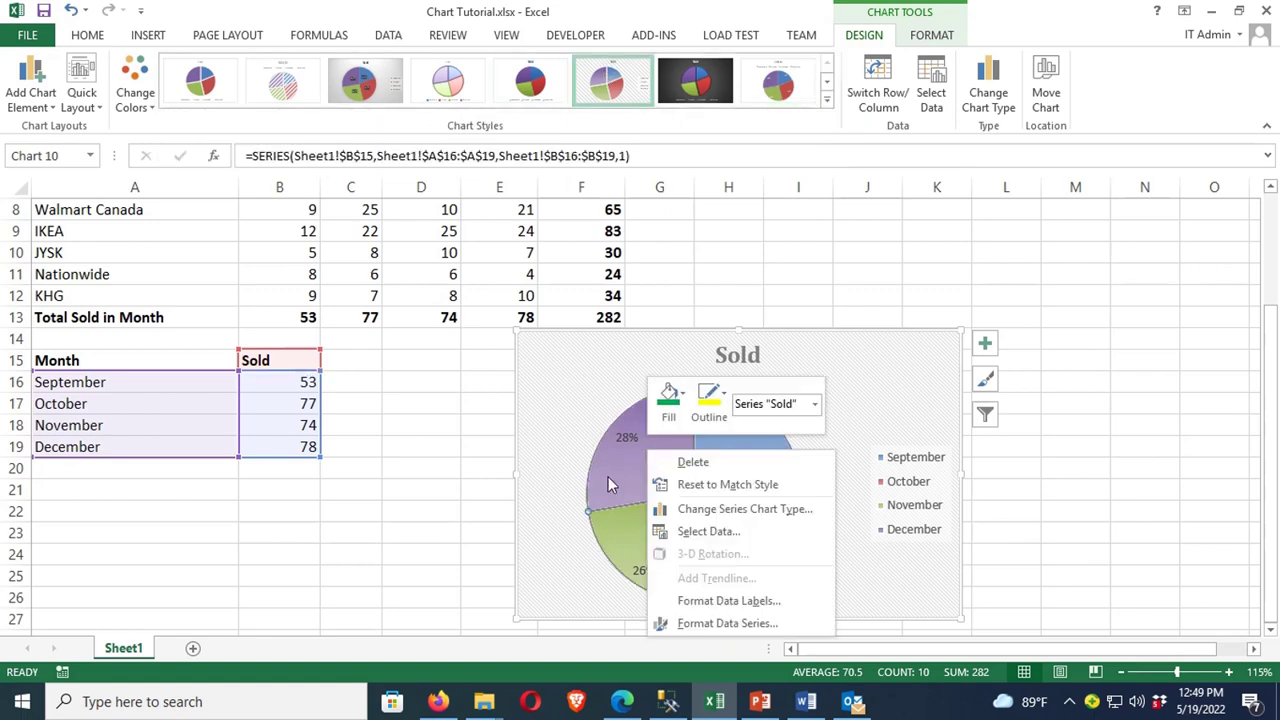
key(Escape)
click(740, 447)
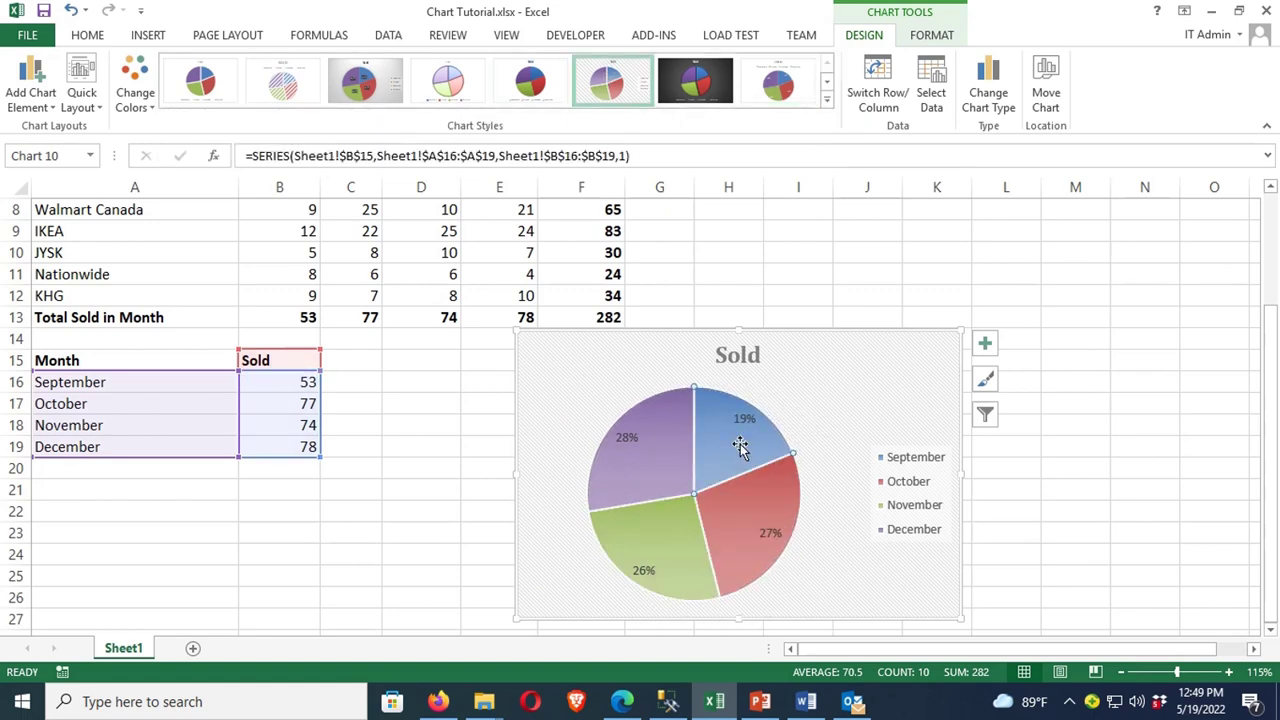
right_click(740, 444)
click(762, 390)
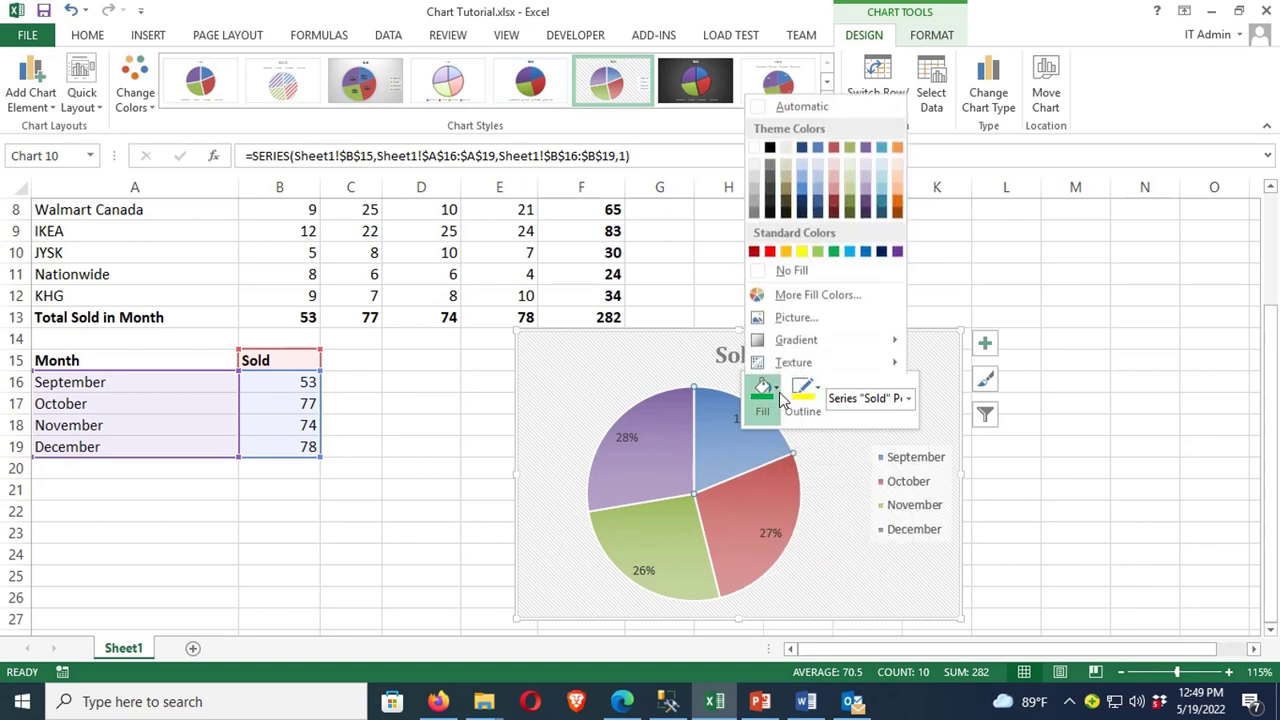
click(834, 251)
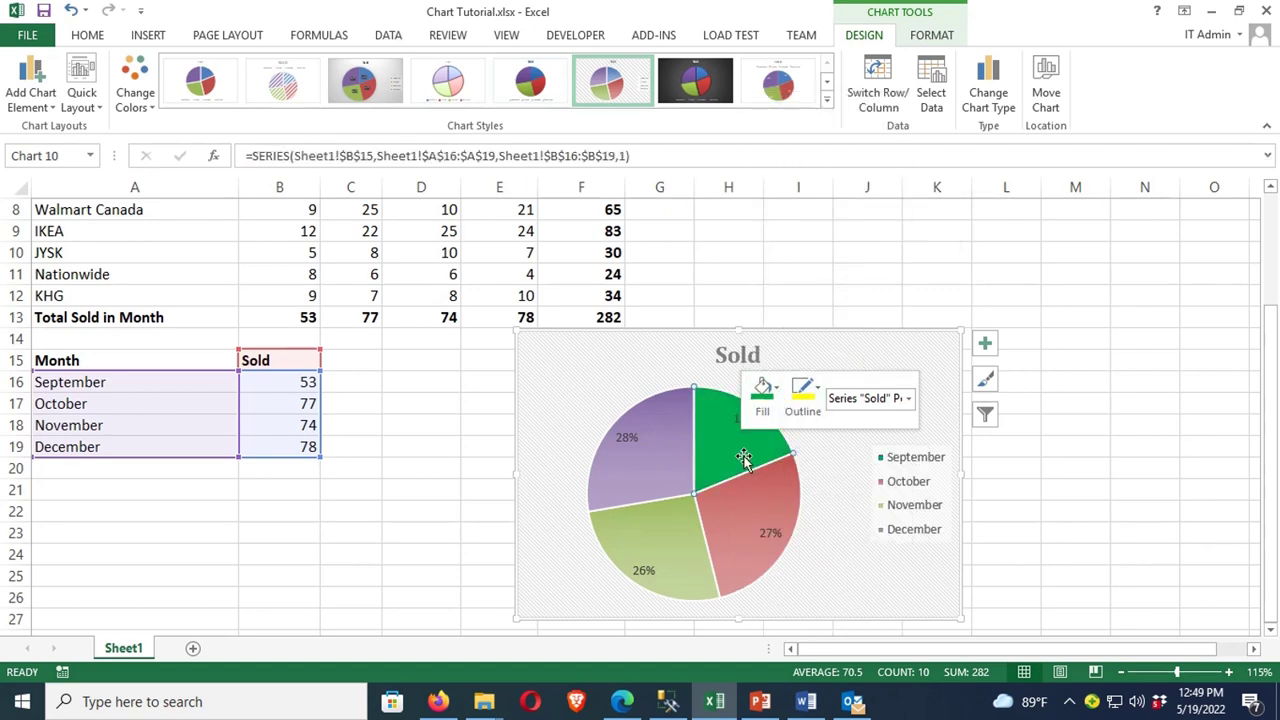
right_click(754, 532)
click(780, 558)
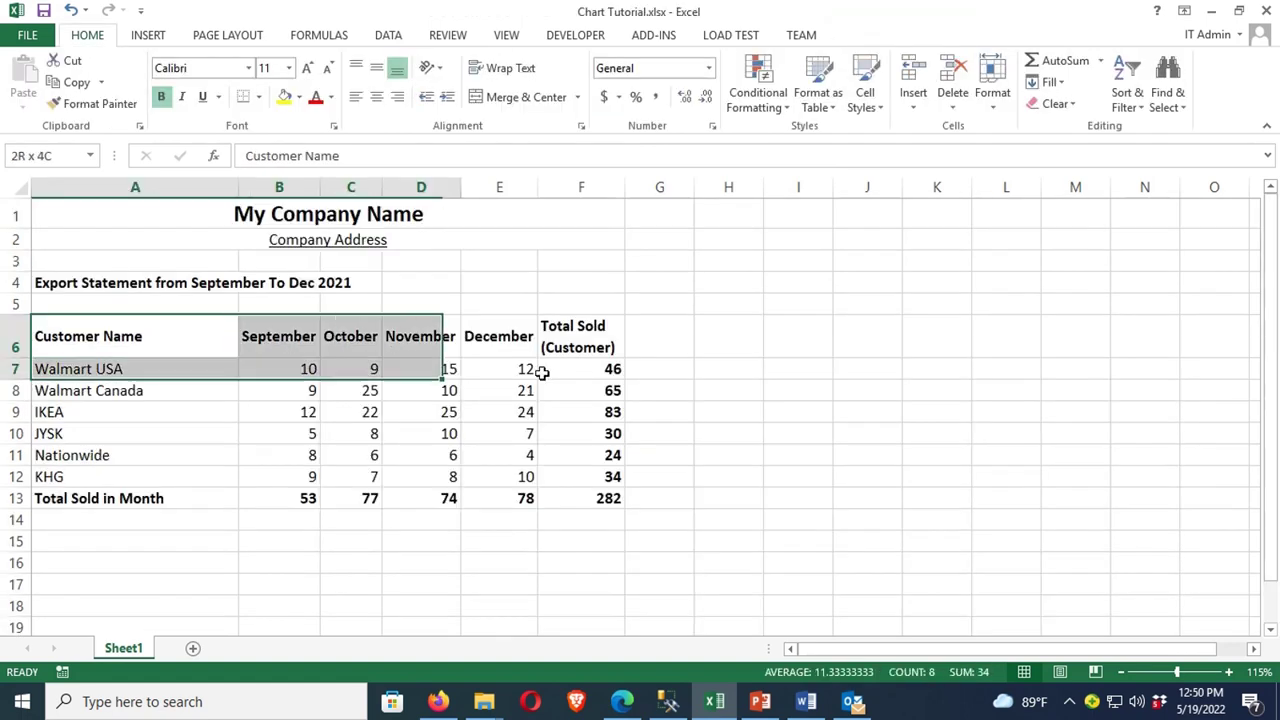
Step: Insert a 2-D pie chart of the full customer table with totals, placed to its right
drag(543, 371, 593, 471)
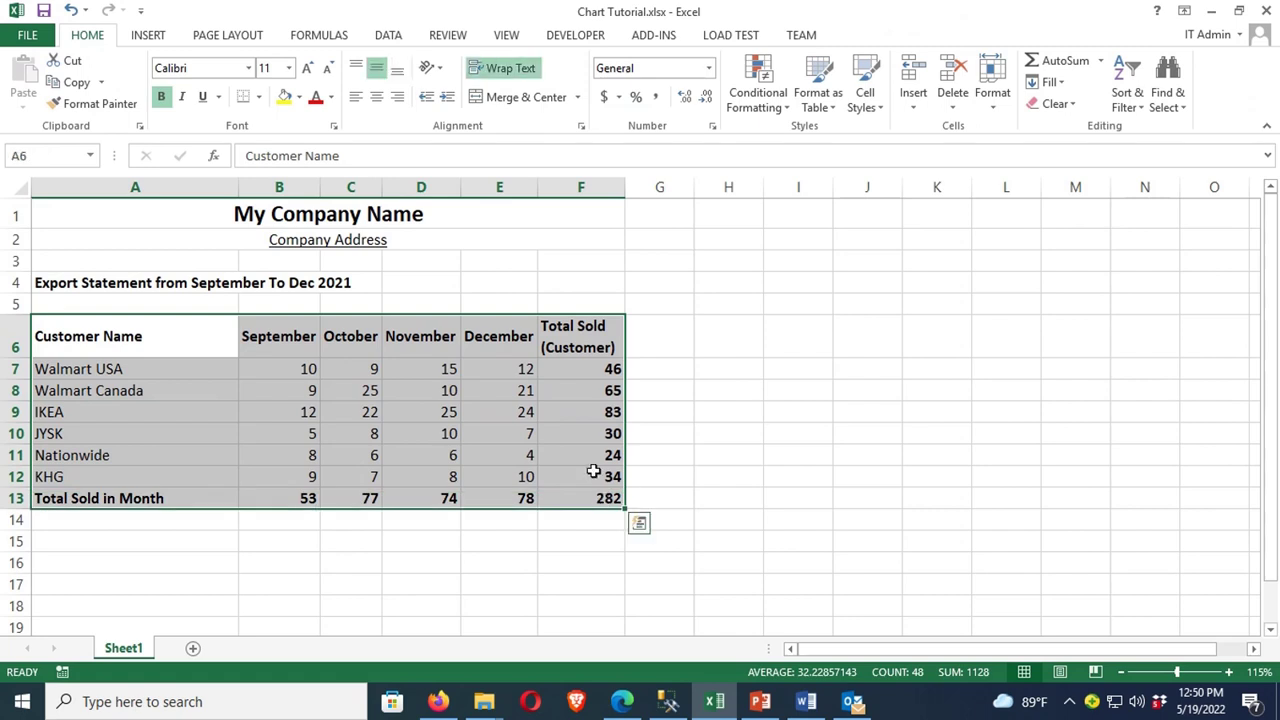
click(148, 35)
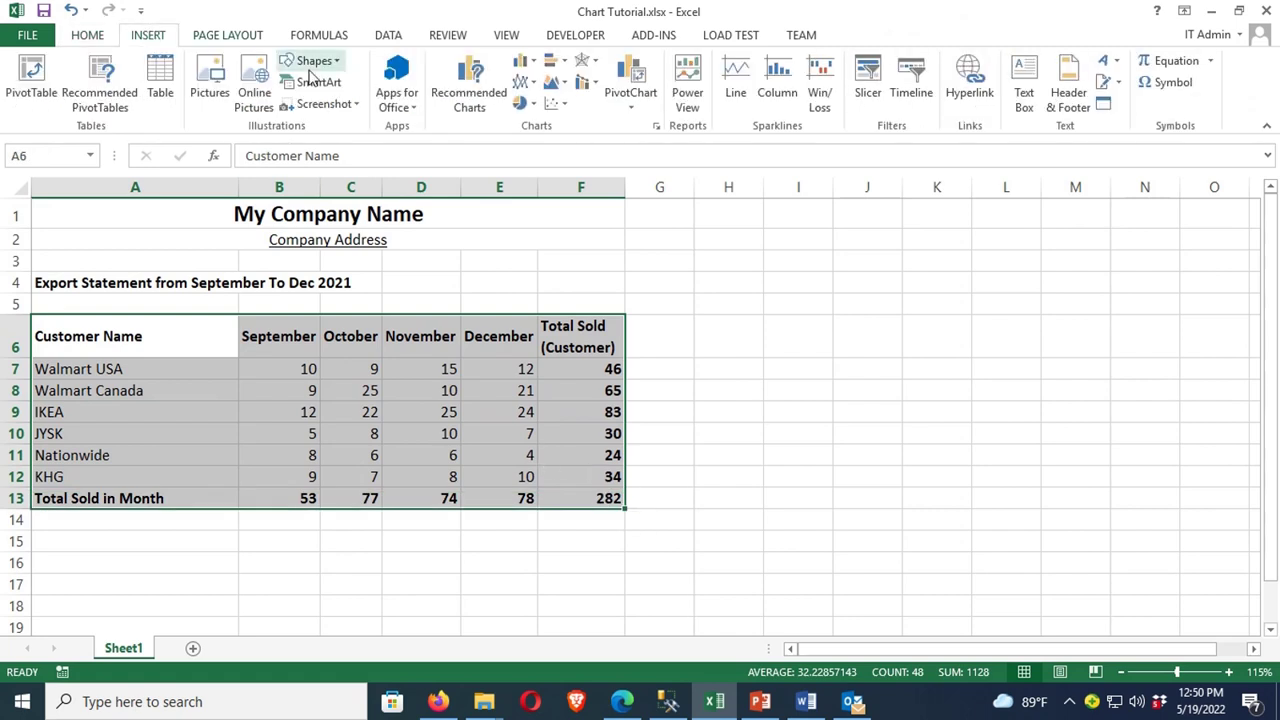
click(520, 103)
click(548, 166)
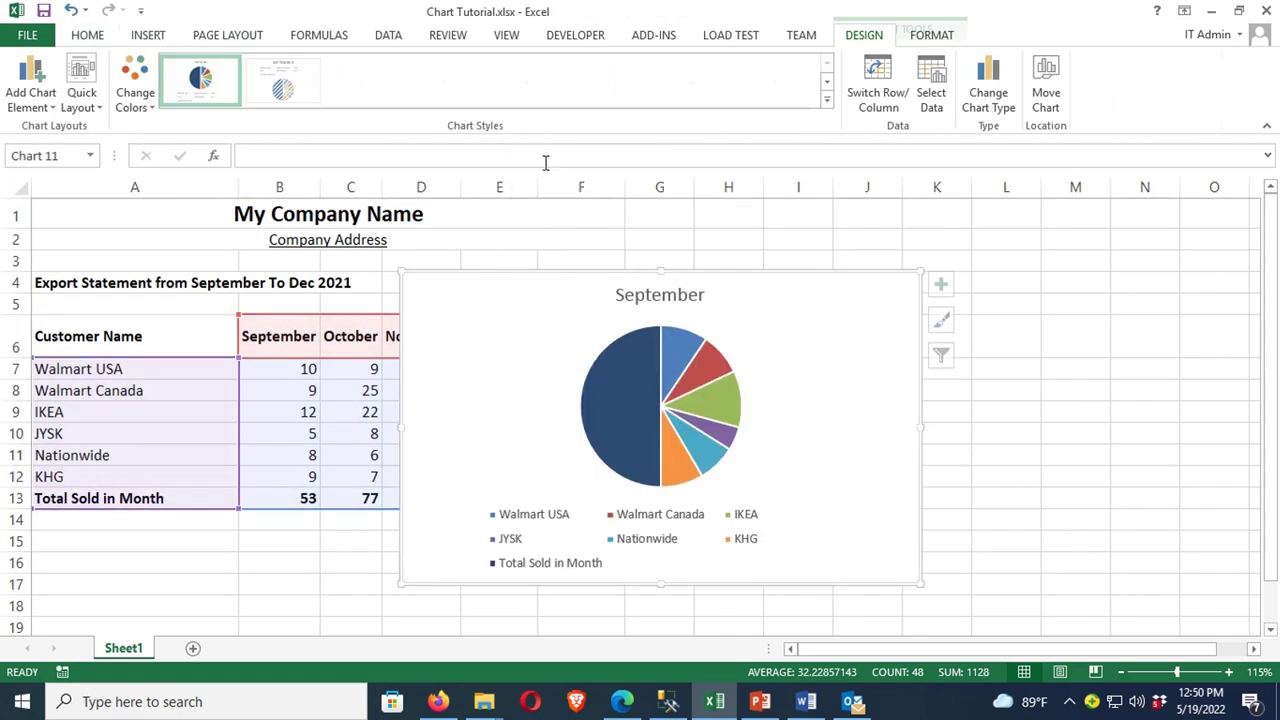
drag(596, 290, 868, 278)
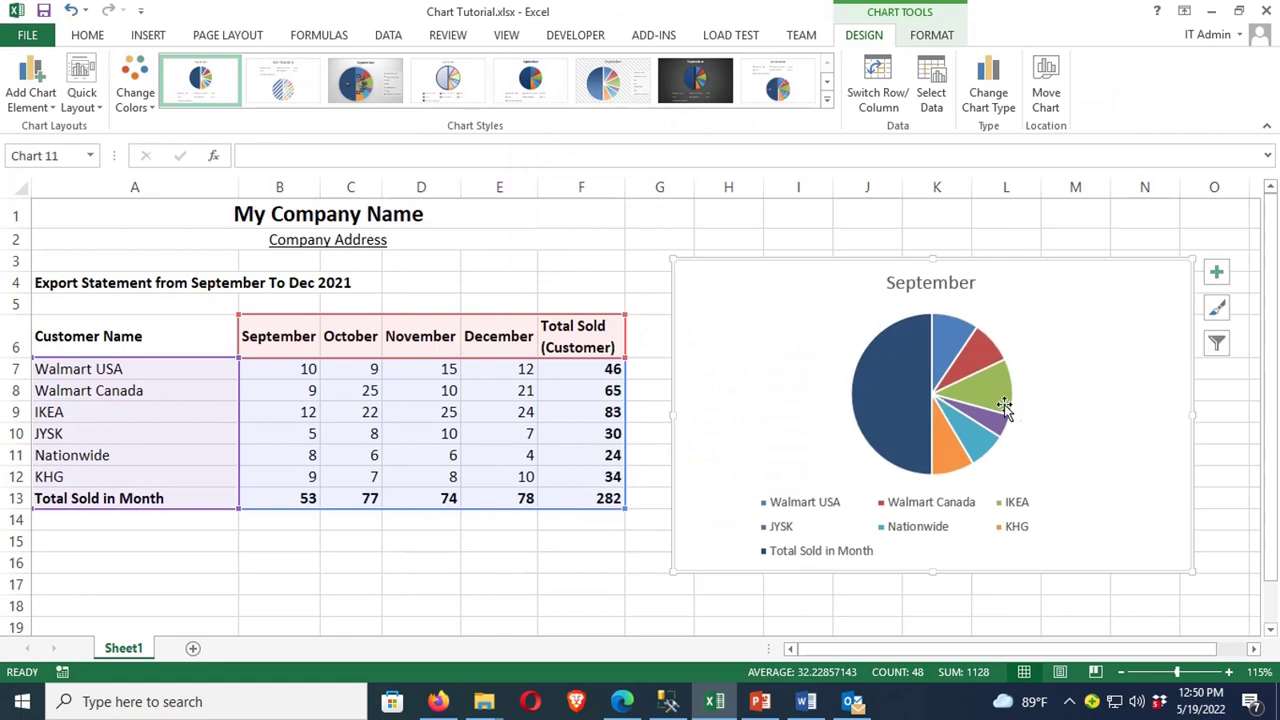
Step: Remove the September, October, November and December series from the chart's data source
click(880, 390)
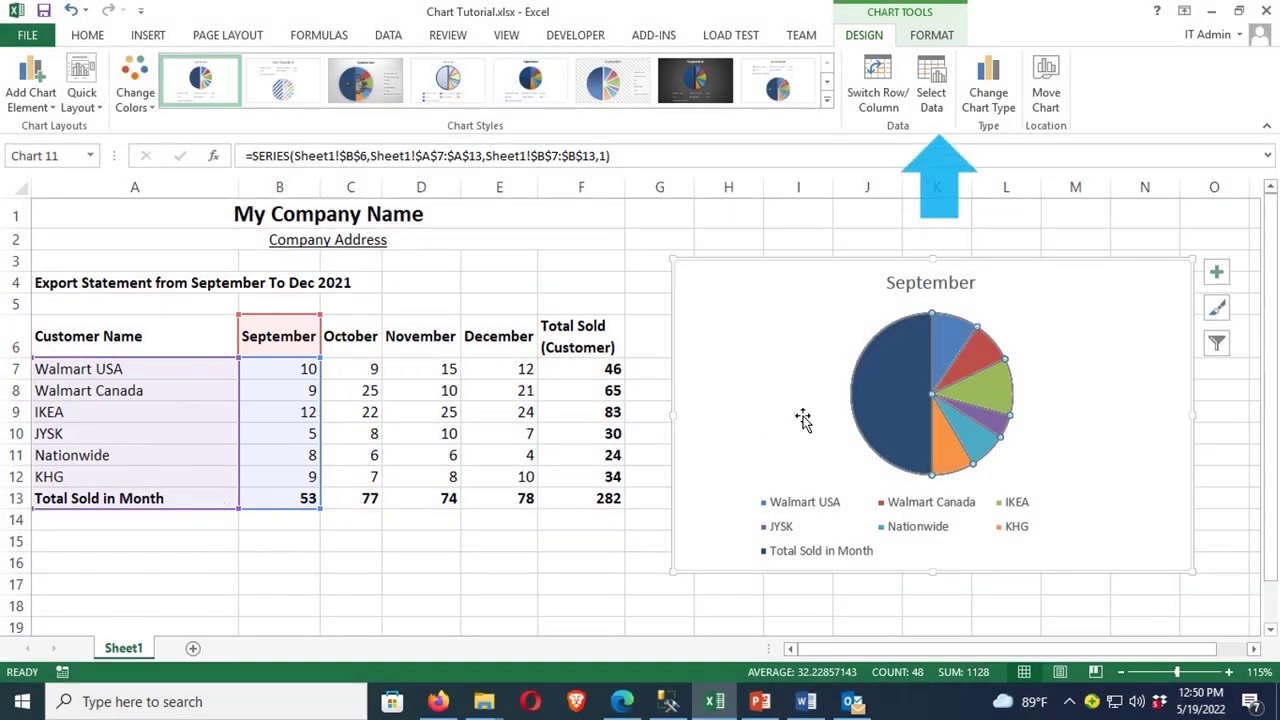
click(800, 401)
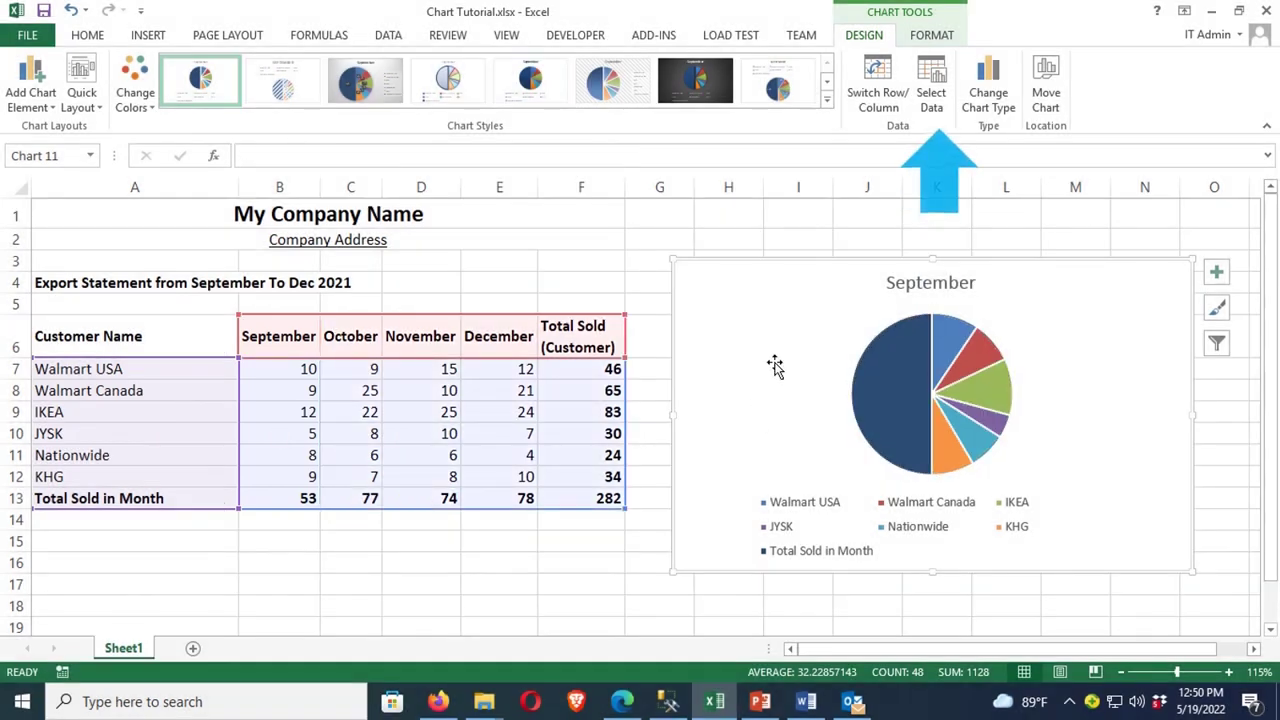
click(931, 92)
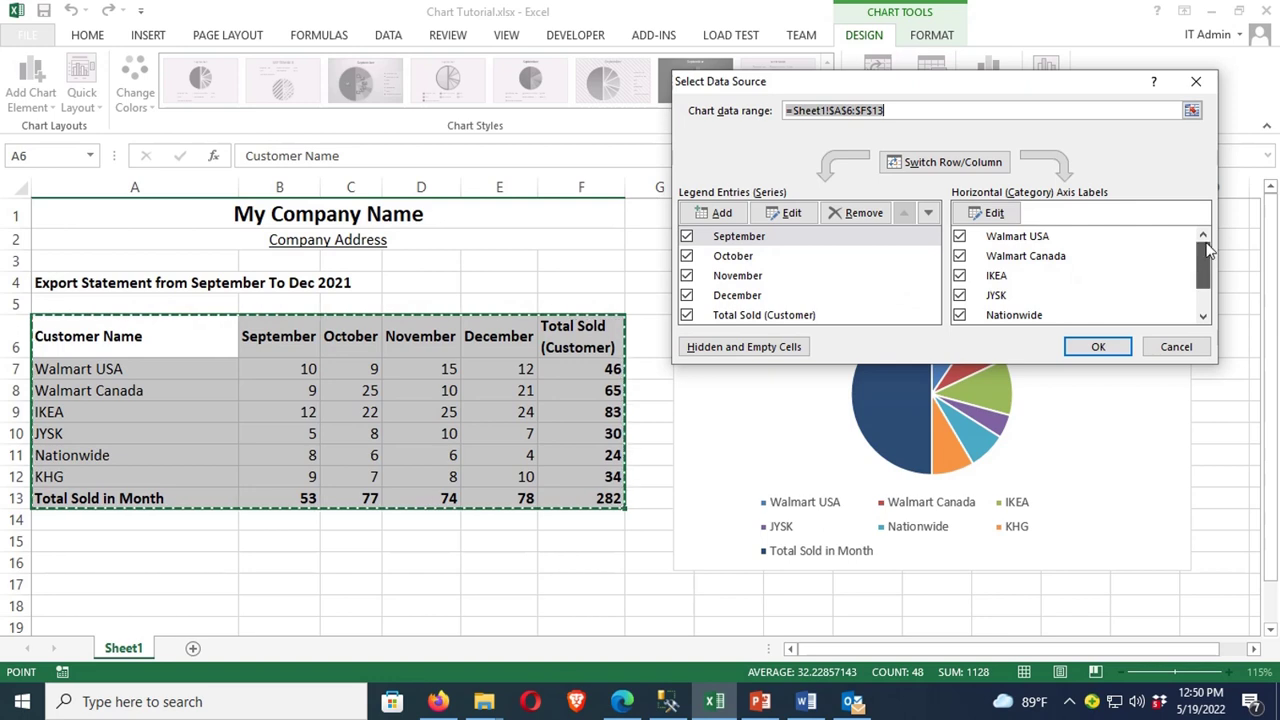
click(686, 236)
click(686, 256)
click(686, 275)
click(686, 295)
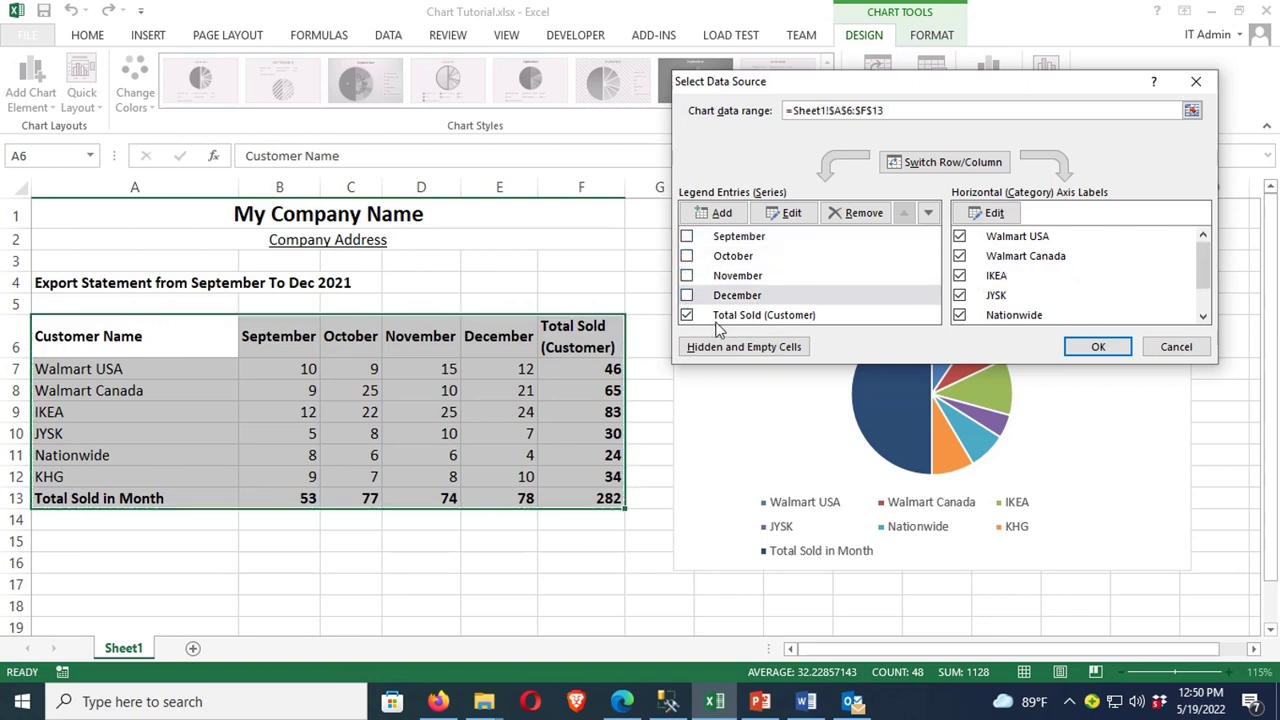
click(1096, 346)
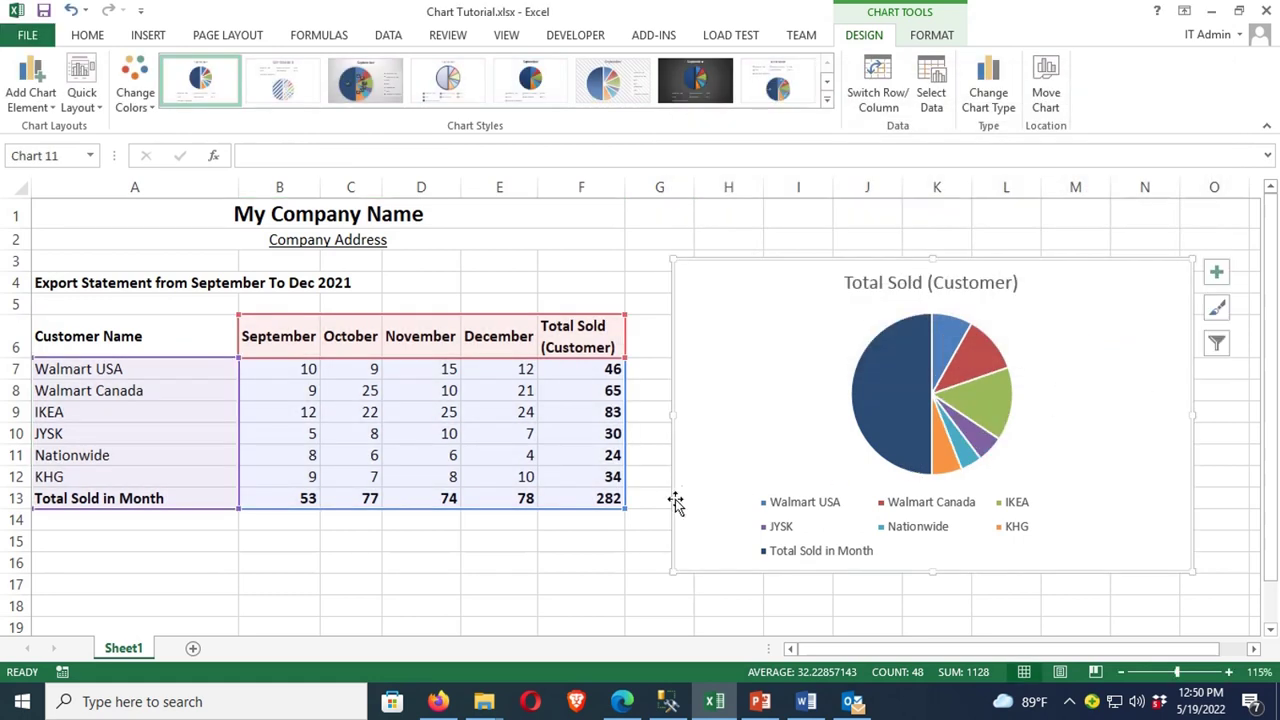
Step: Exclude the Total Sold in Month category from the chart's axis labels
click(898, 382)
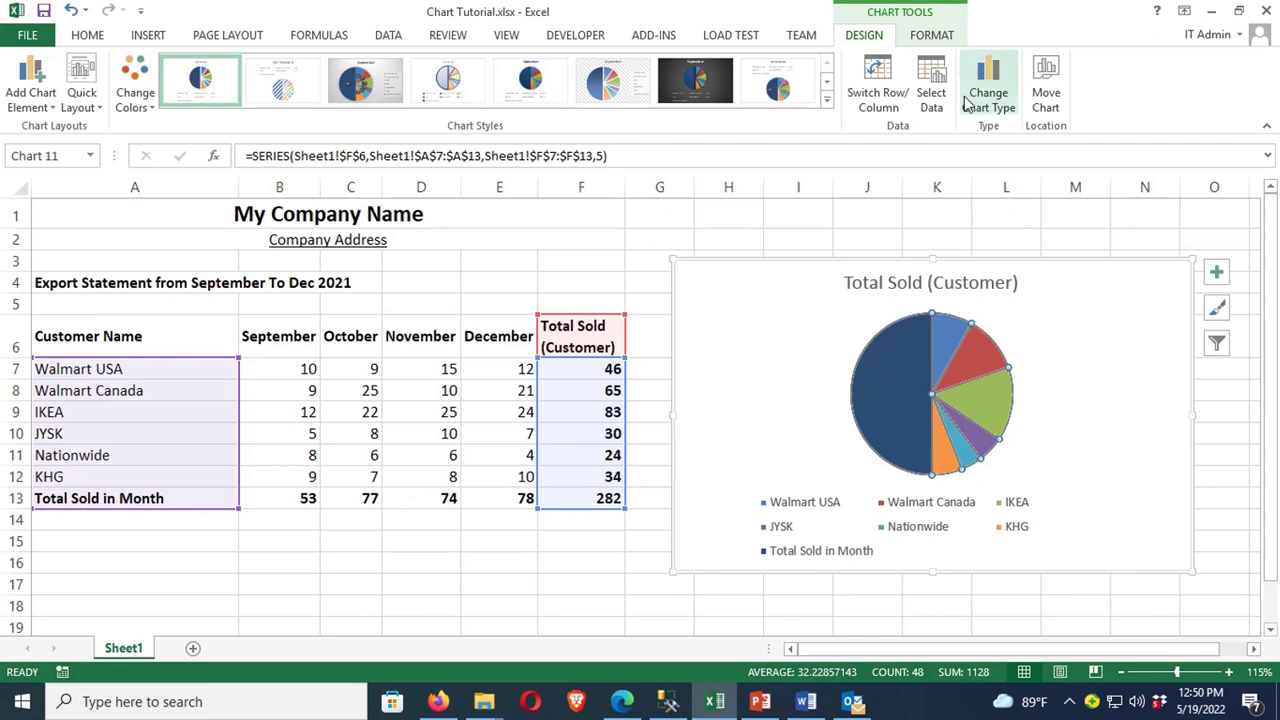
click(931, 92)
drag(1197, 259, 1199, 282)
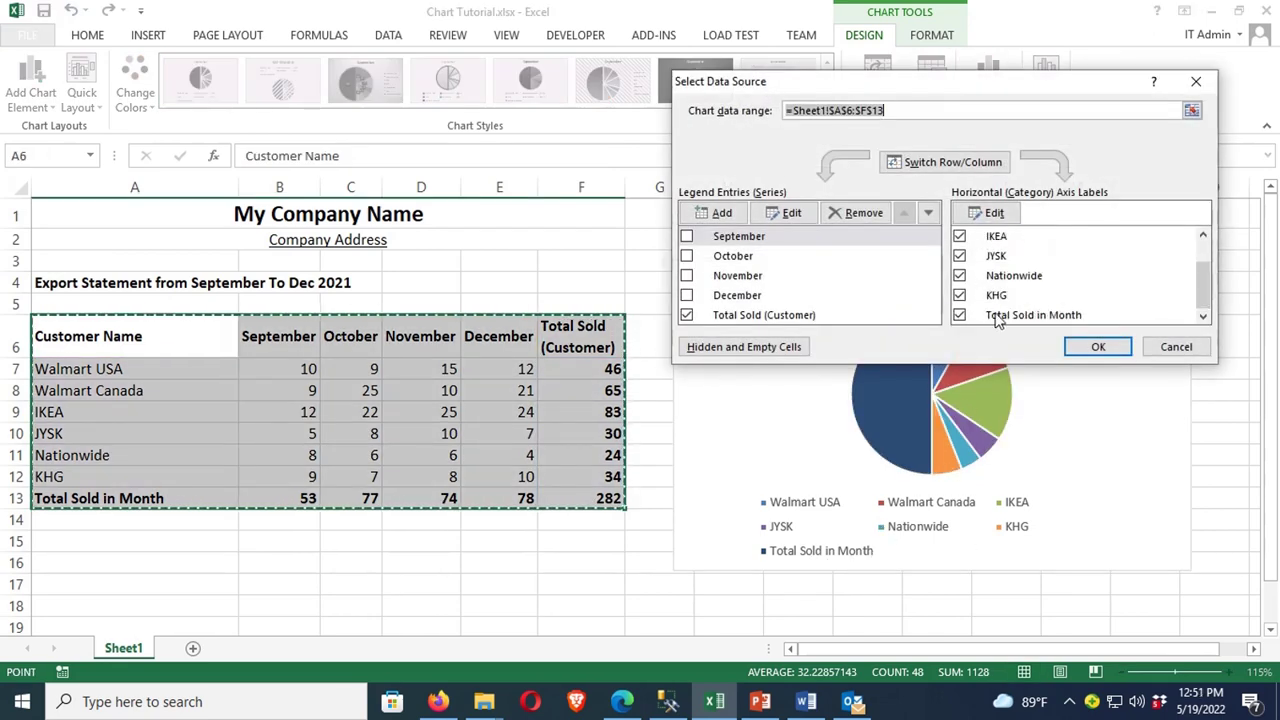
click(959, 315)
click(1098, 346)
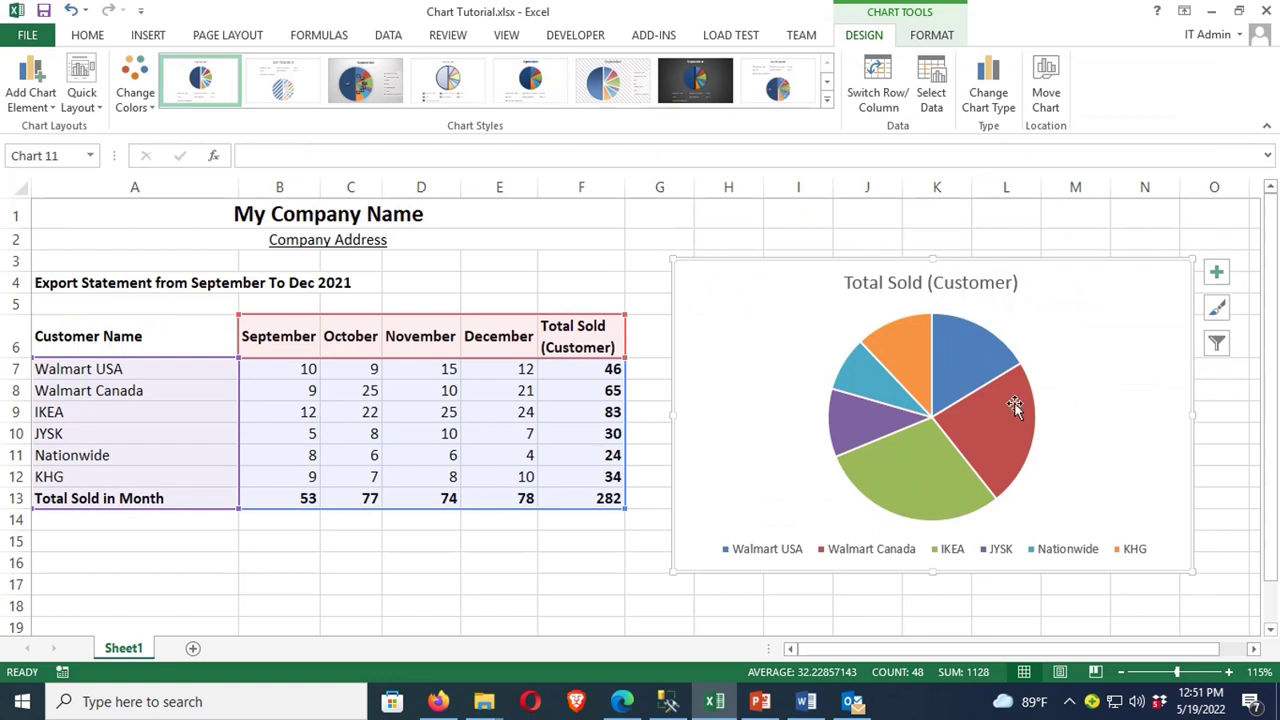
Step: Select the pie series, the JYSK slice and the legend of the Total Sold (Customer) chart
click(912, 475)
click(887, 420)
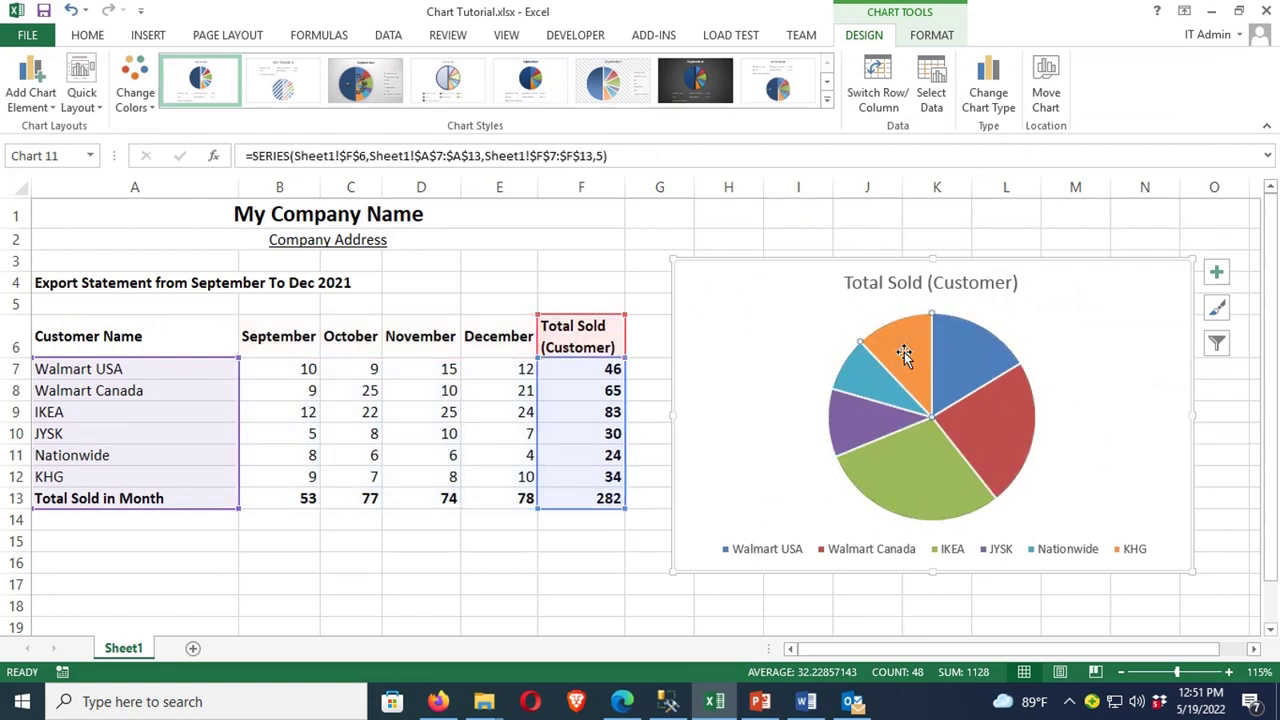
click(776, 550)
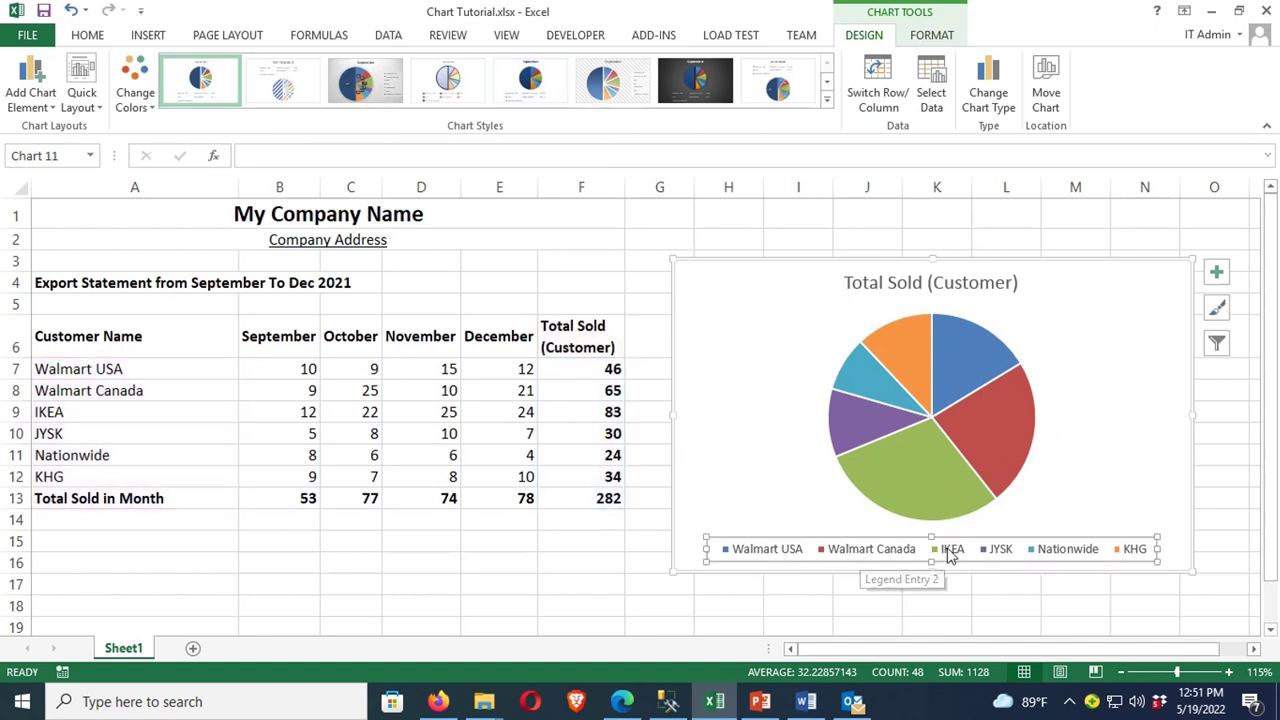
click(1003, 440)
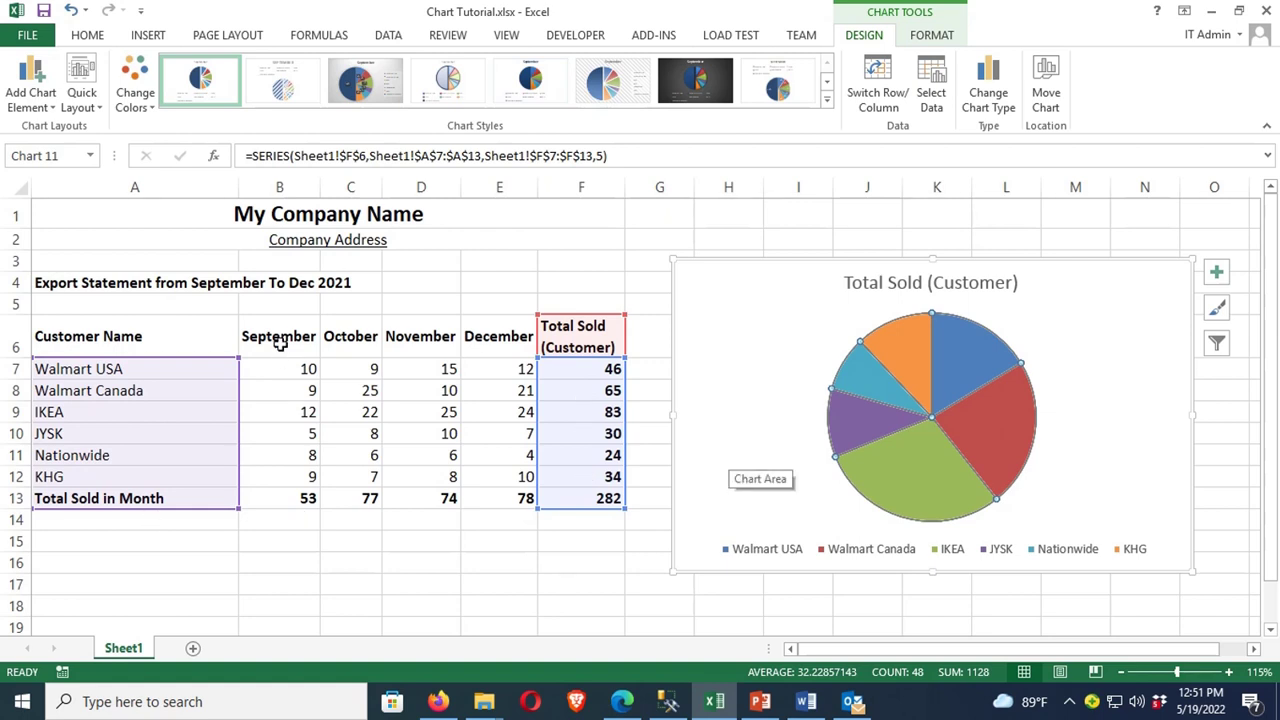
Step: Select B6:E6 and B13:E13, then swap Total Sold (Customer) for the September–December series
drag(280, 342, 508, 340)
drag(300, 492, 507, 494)
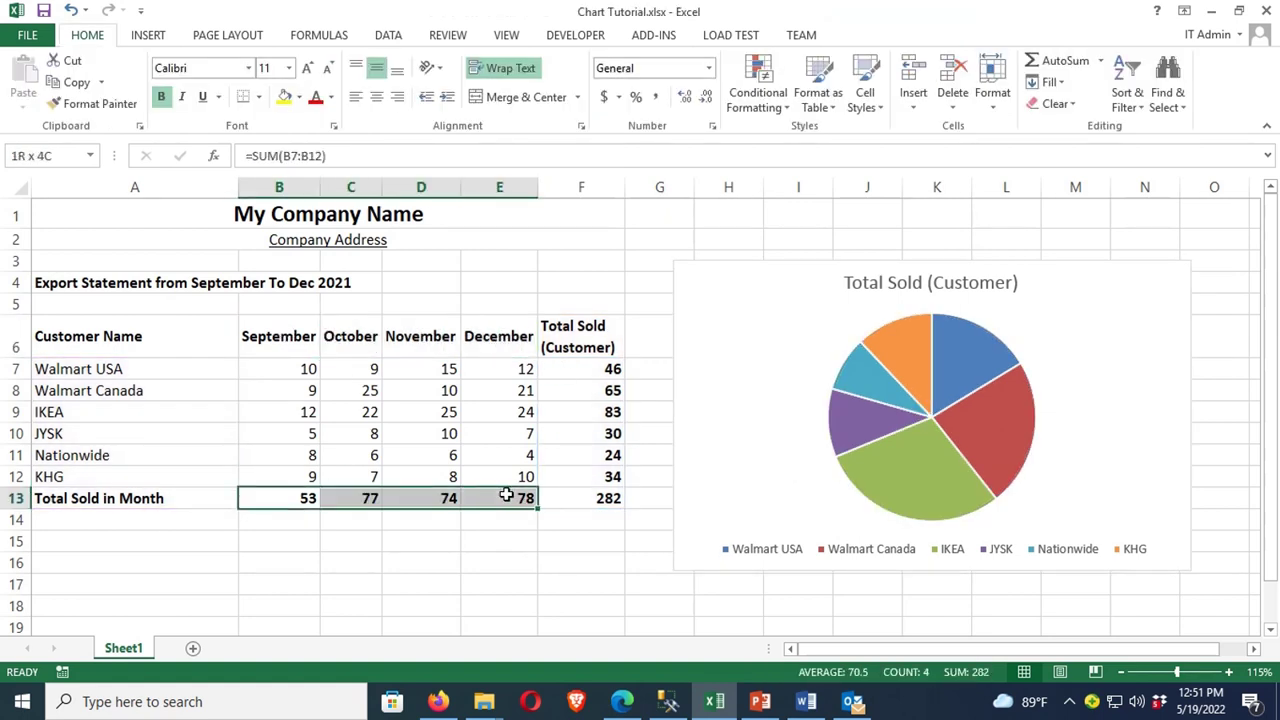
click(772, 431)
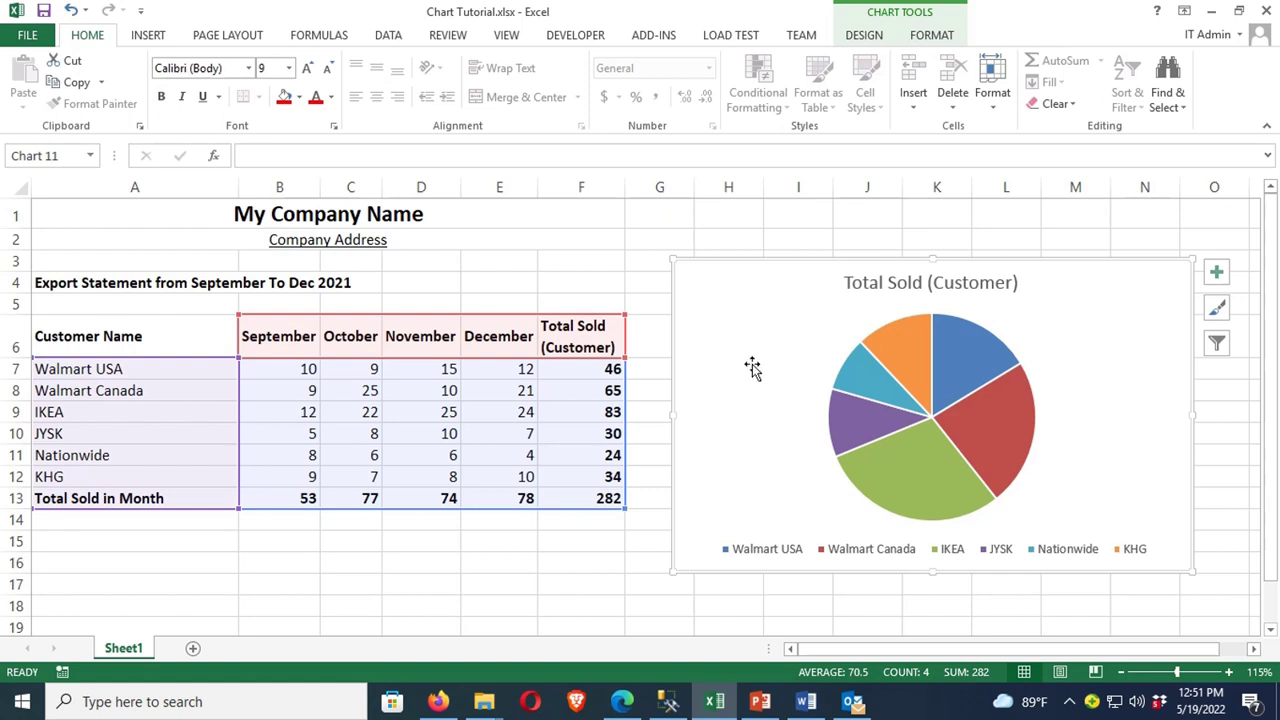
click(865, 37)
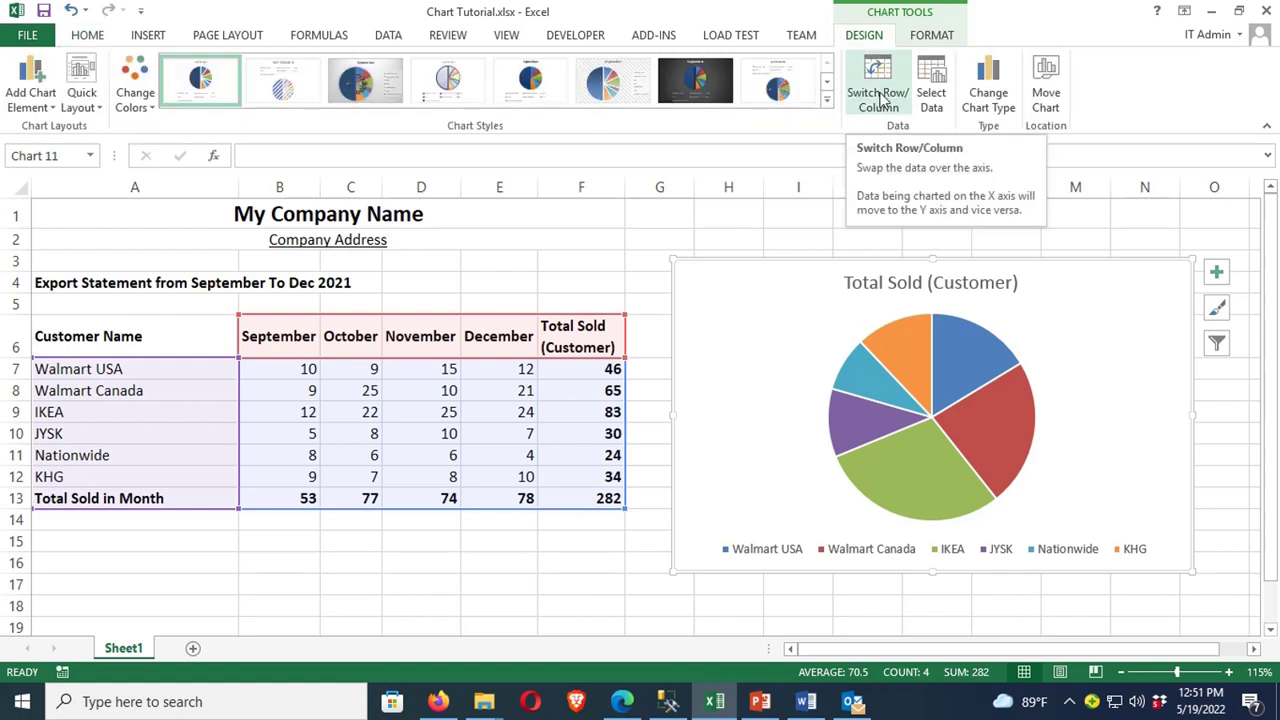
click(931, 95)
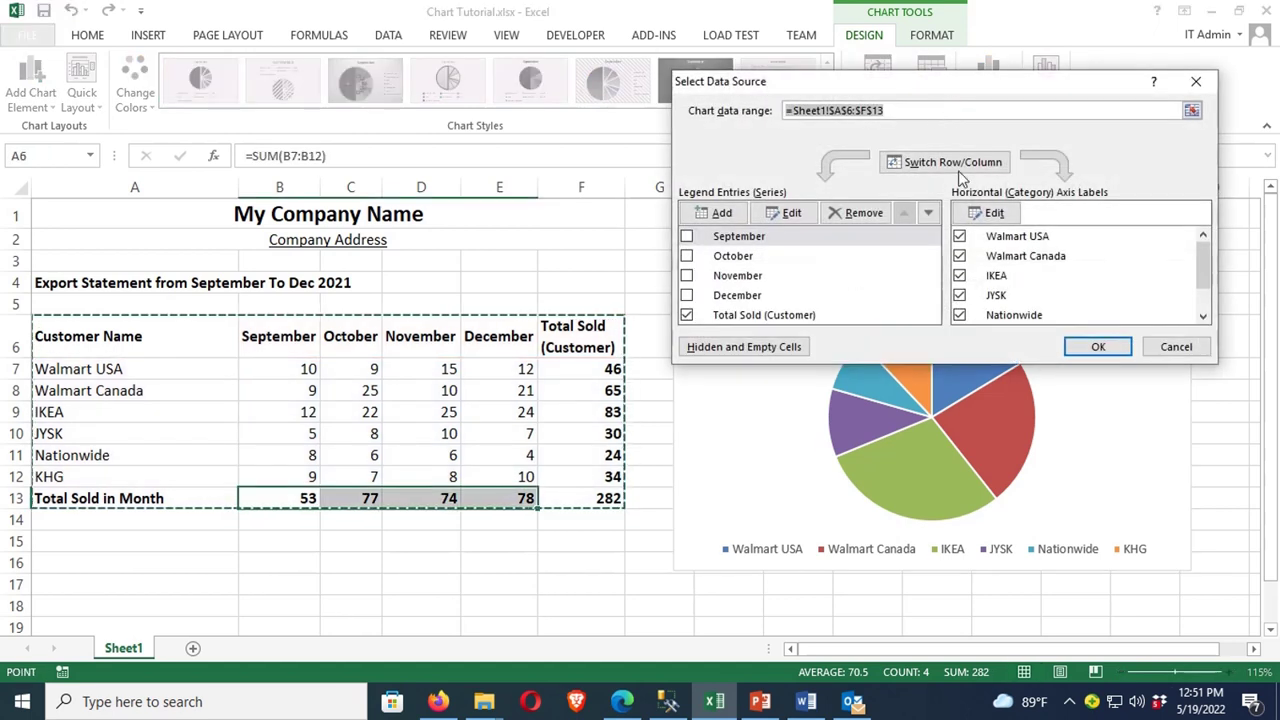
click(686, 316)
click(686, 295)
click(686, 275)
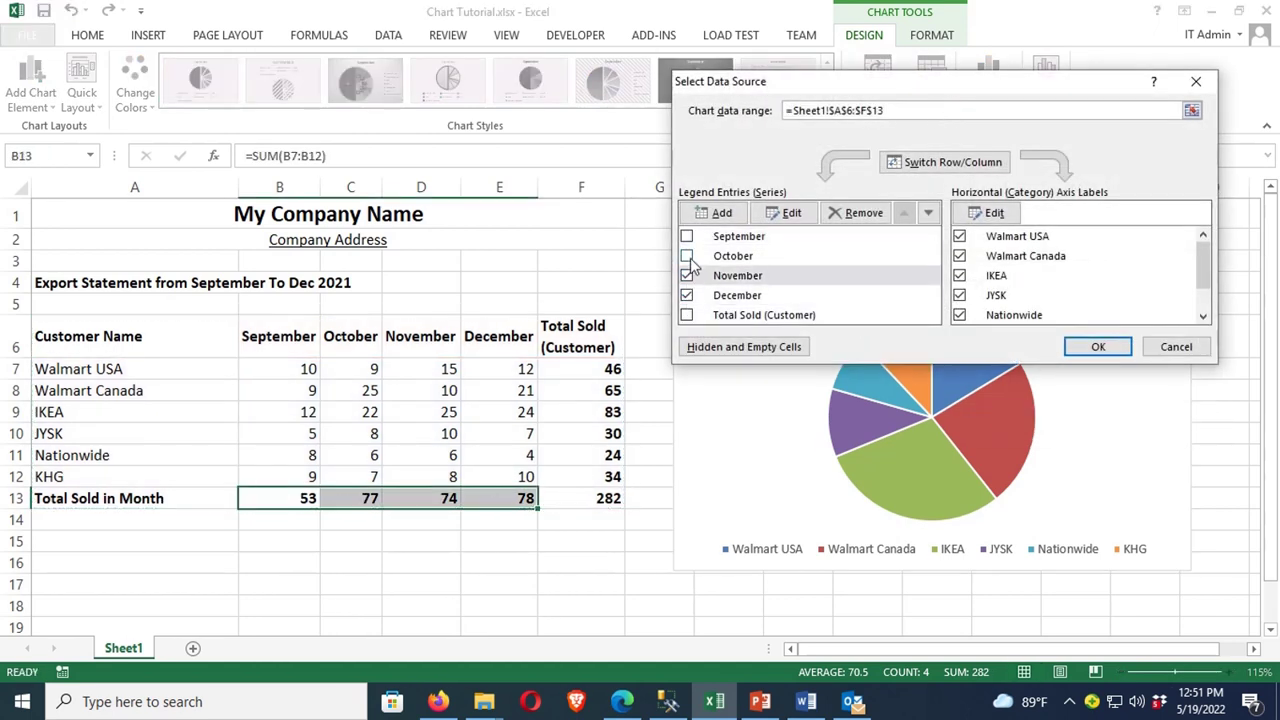
click(686, 256)
click(687, 237)
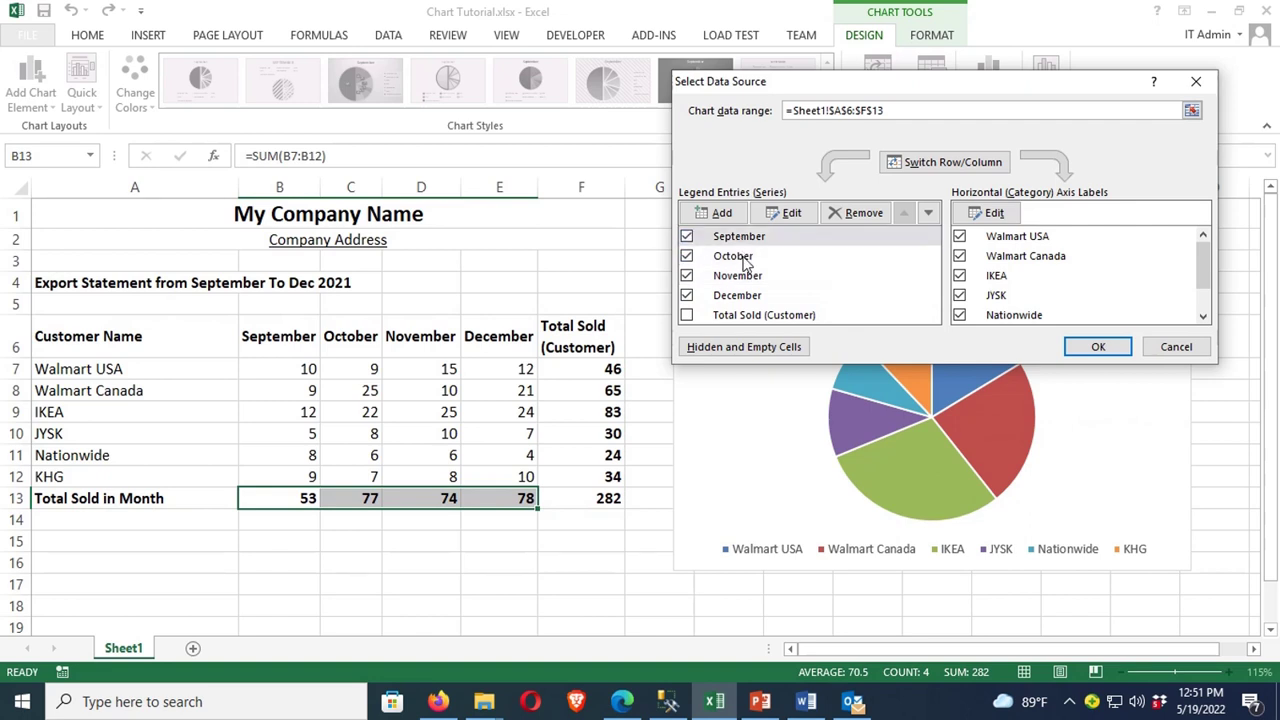
Step: Replace the six customer categories with only the Total Sold in Month category
click(959, 237)
click(959, 256)
click(959, 276)
click(959, 295)
click(959, 315)
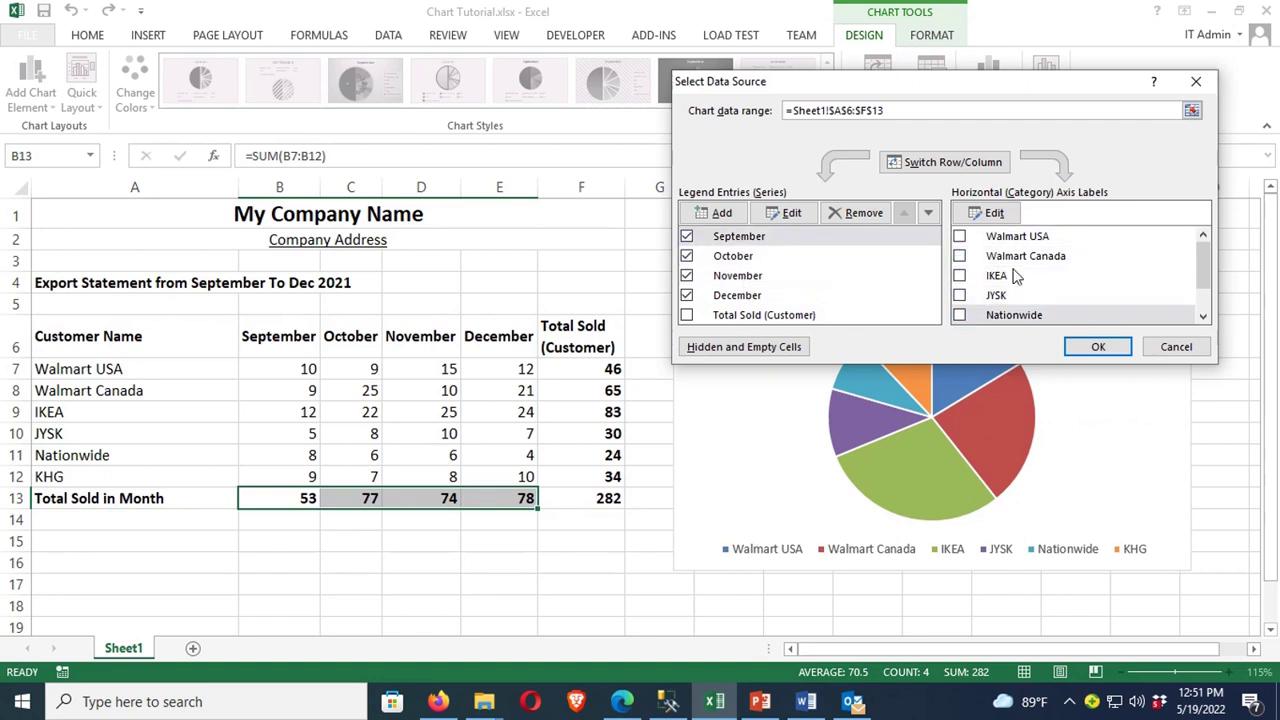
scroll(1015, 276, down, 1)
click(959, 295)
click(959, 315)
click(1092, 348)
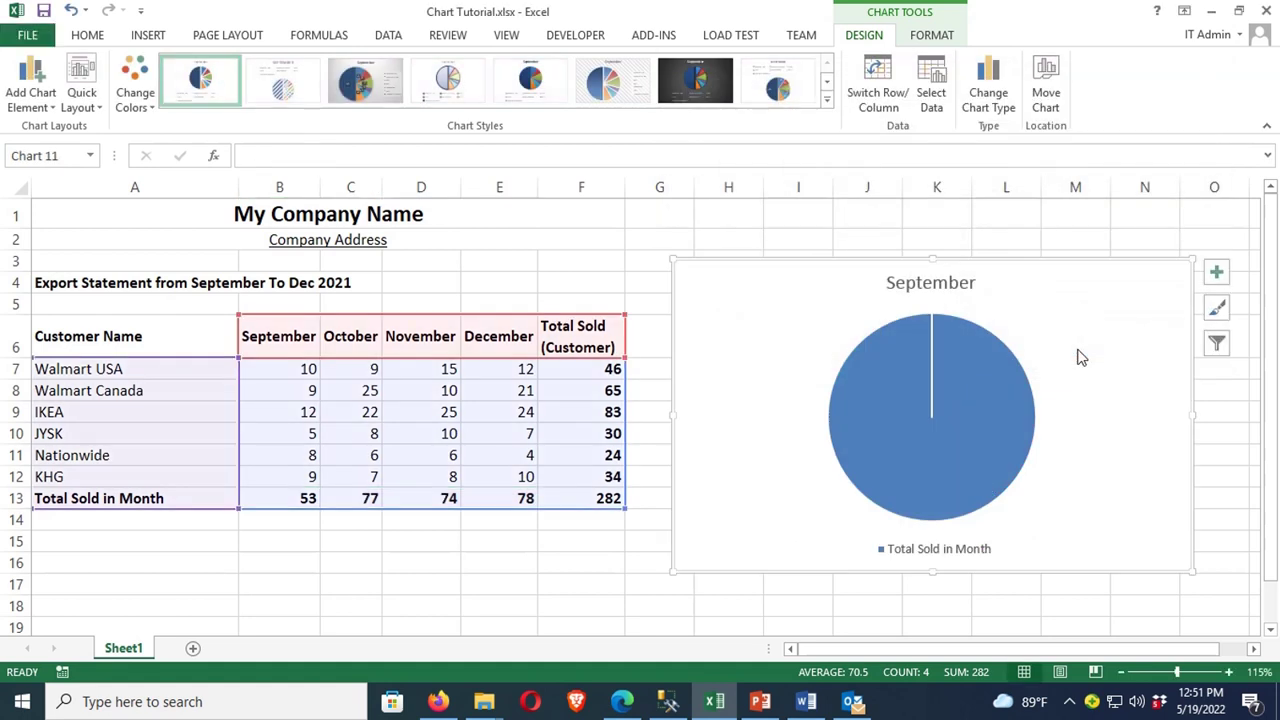
Step: Switch rows and columns so the four months become the pie slices
click(910, 440)
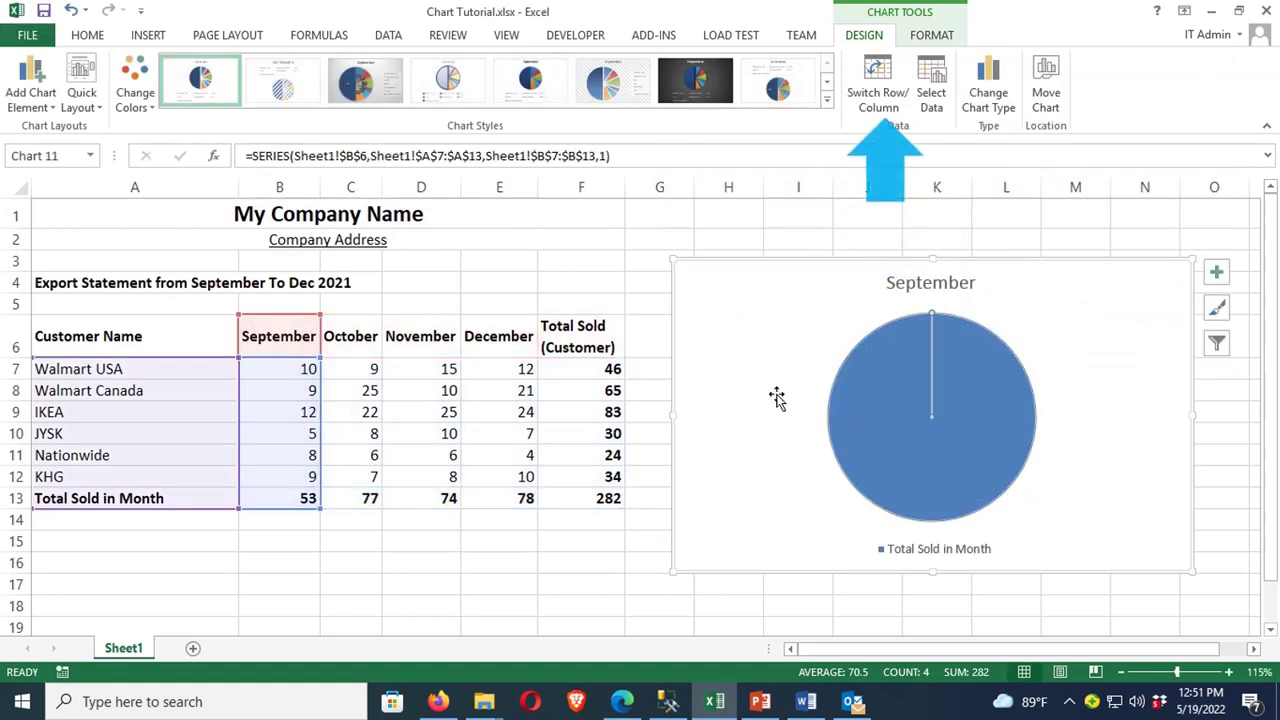
click(722, 367)
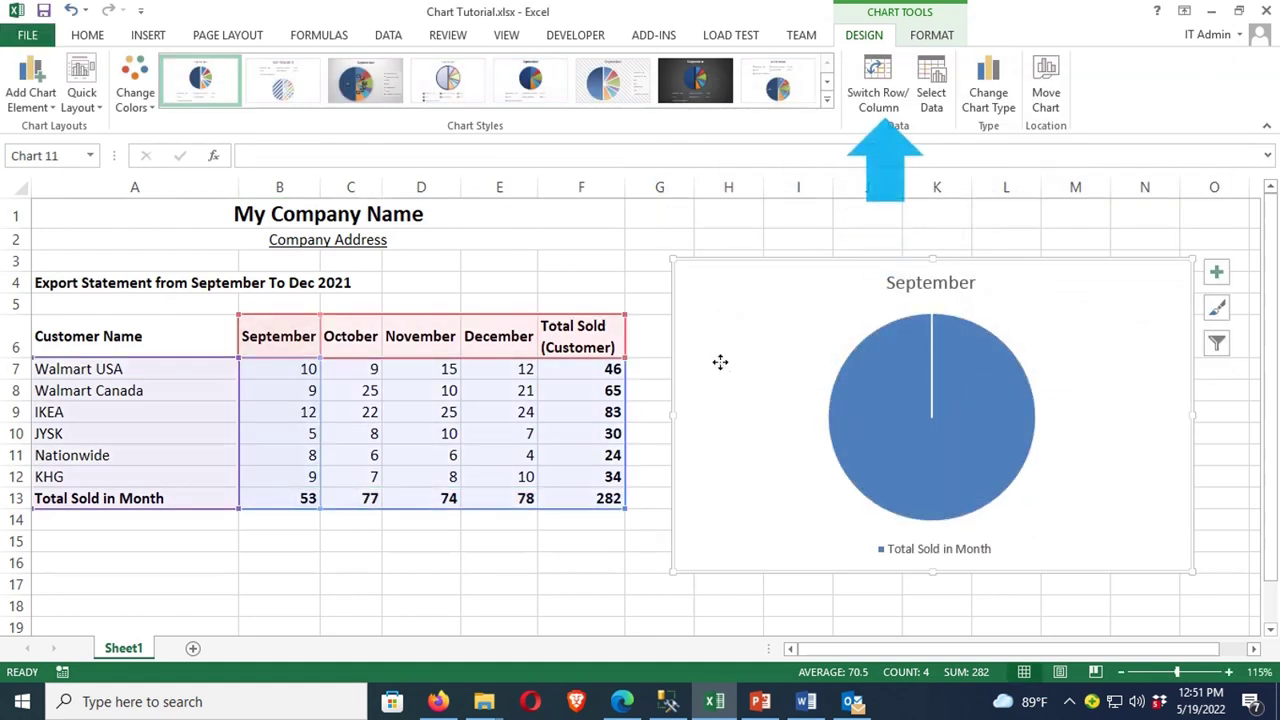
click(876, 92)
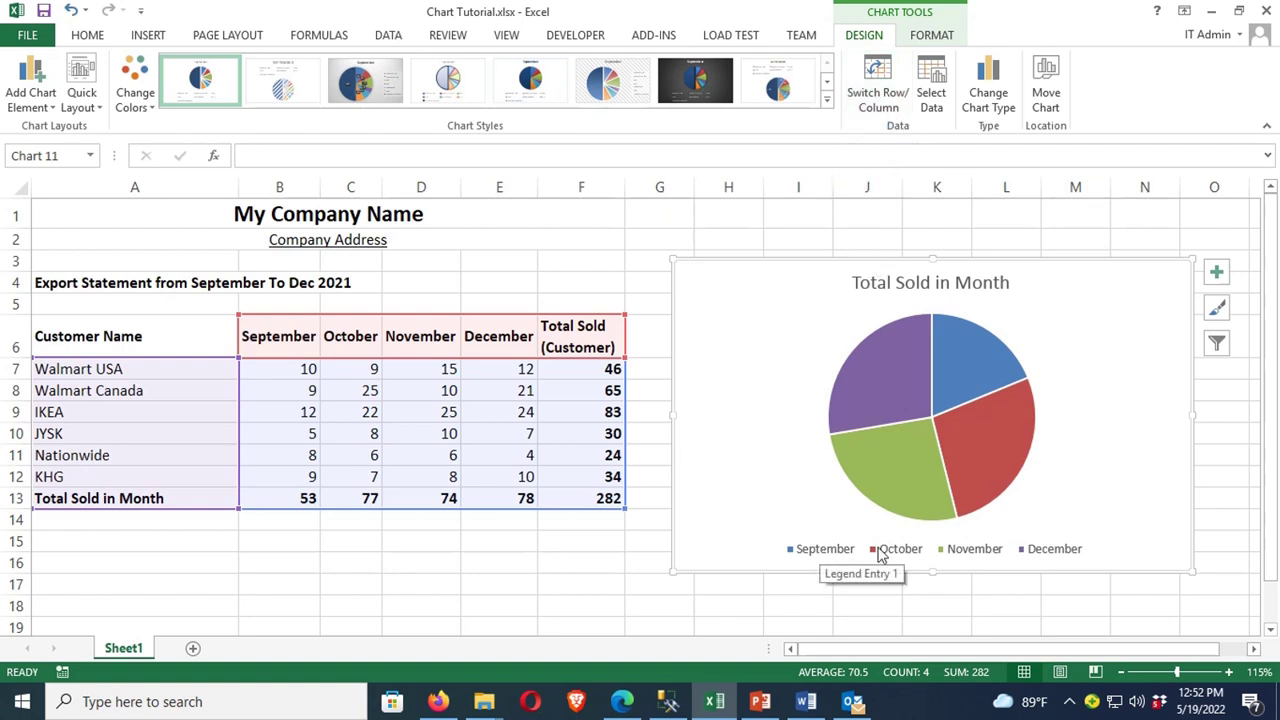
click(869, 383)
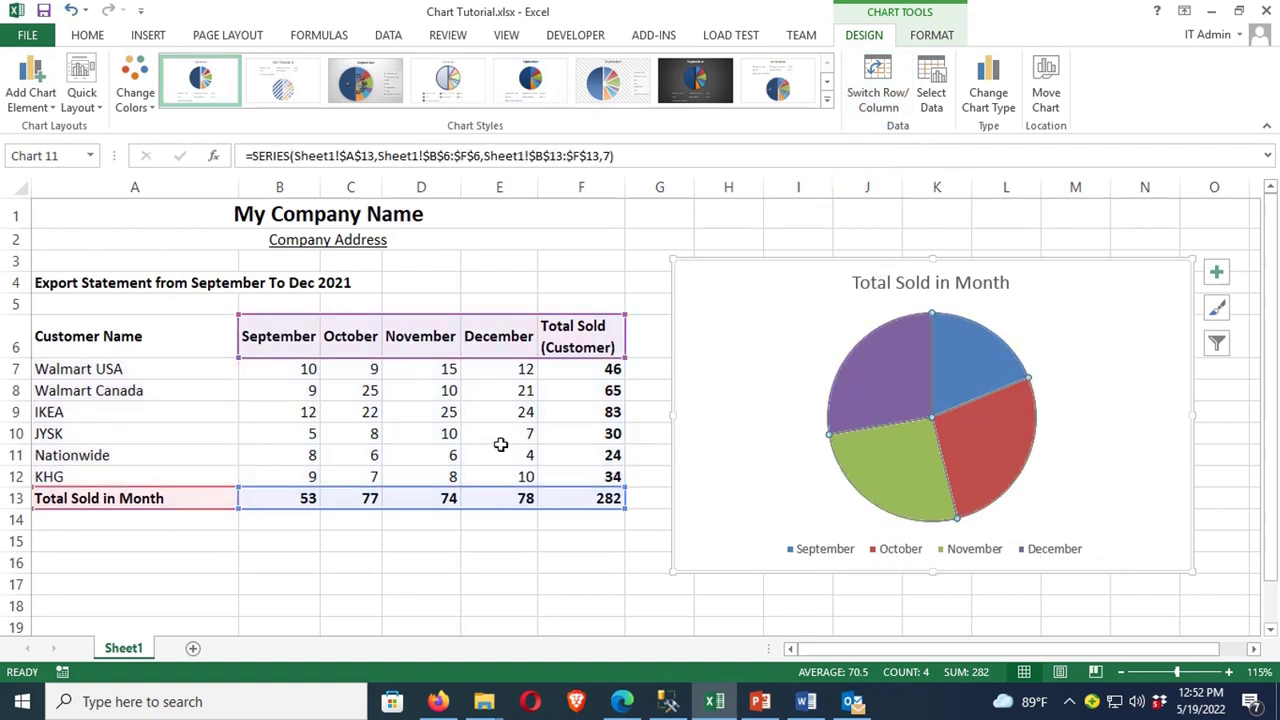
Step: Apply a dark chart style with percentage labels and copy the chart
click(778, 80)
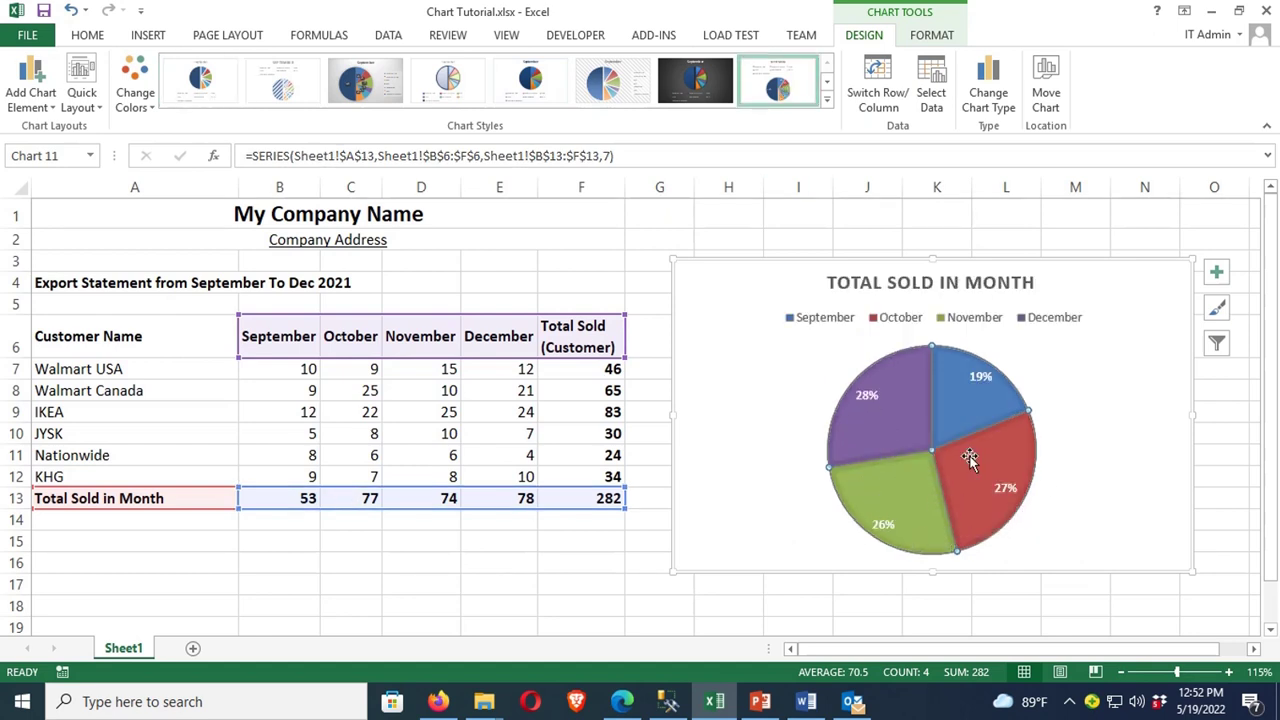
click(695, 80)
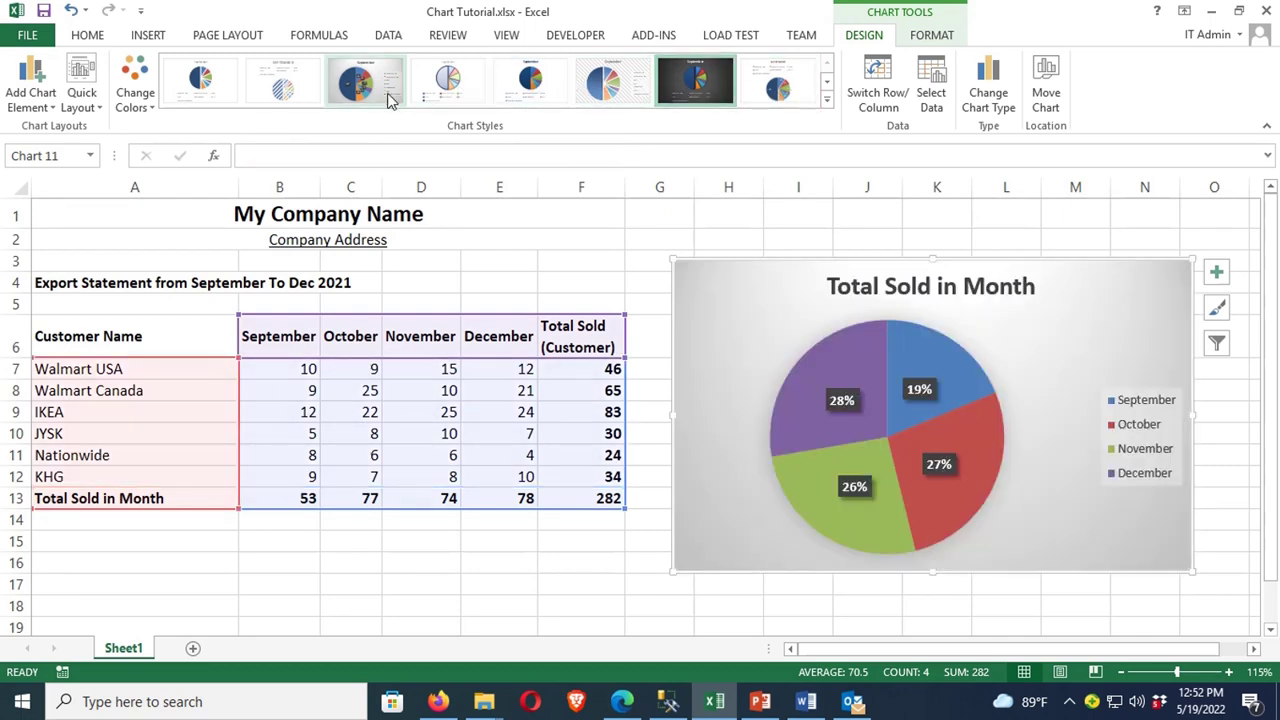
right_click(1111, 351)
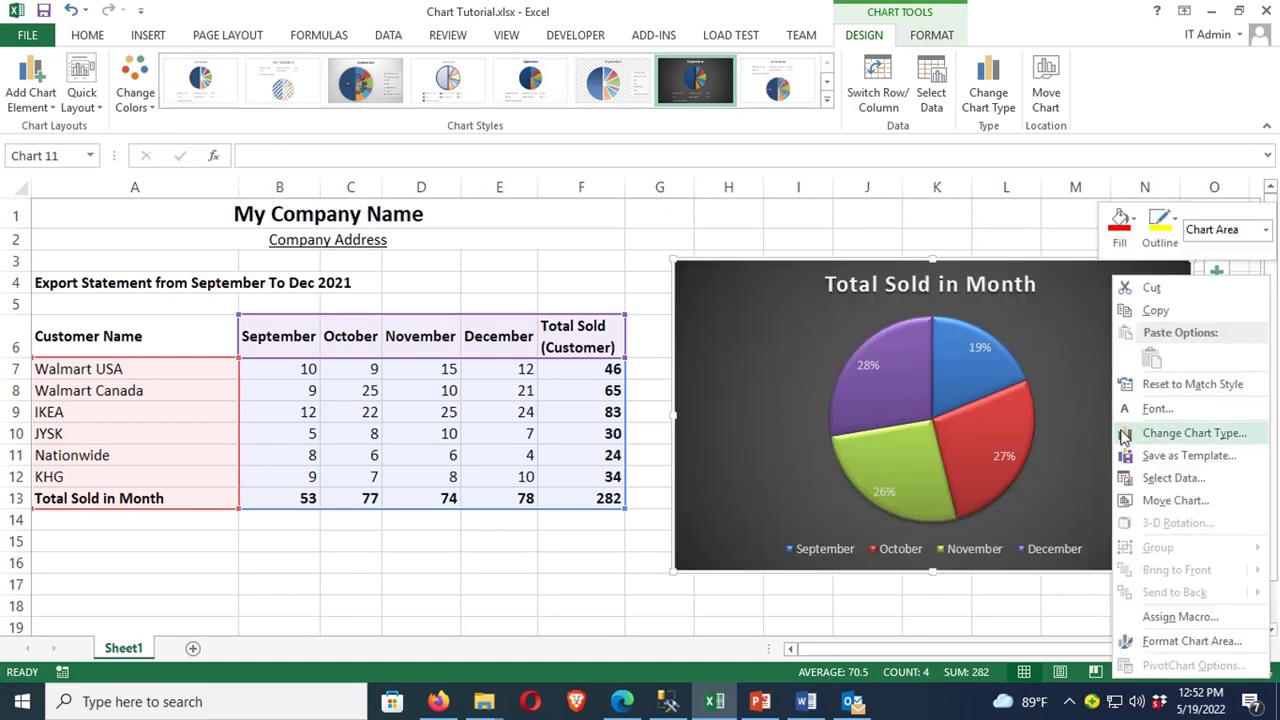
click(1156, 312)
Step: Switch to PowerPoint and bring up the paste options on the blank slide
click(760, 701)
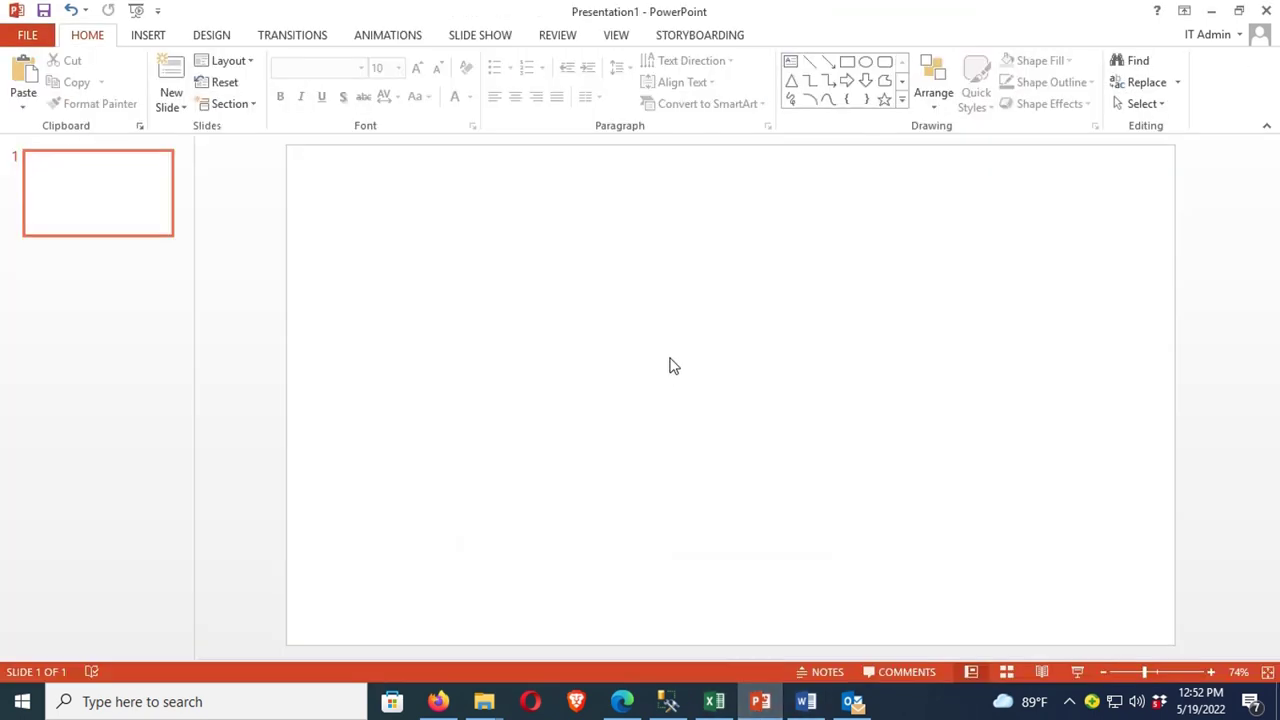
right_click(671, 362)
click(708, 397)
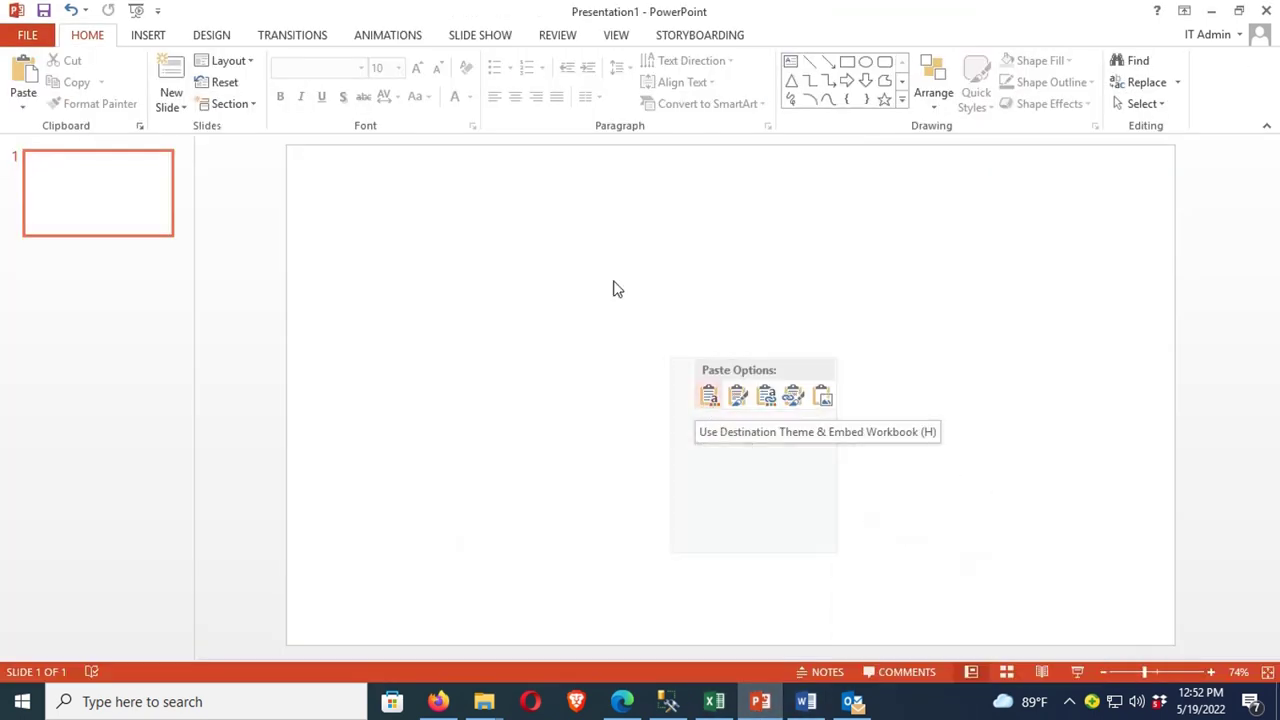